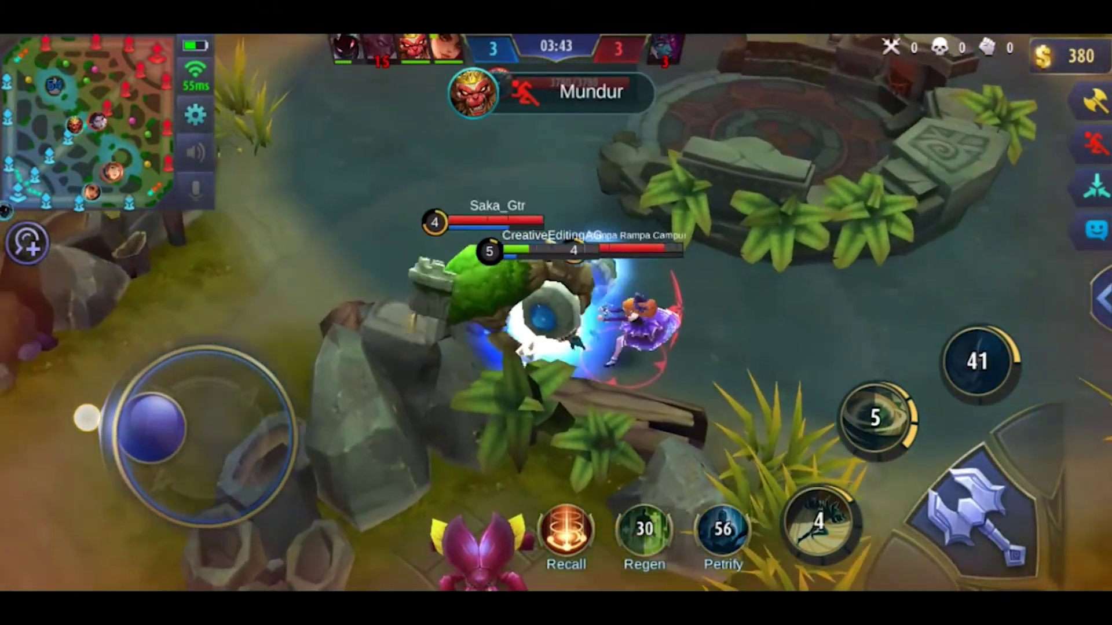
# - Drag the virtual joystick up-left so the hero moves toward the enemy heroes
pyautogui.moveTo(74, 489)
pyautogui.mouseDown()
pyautogui.moveTo(86, 419)
pyautogui.moveTo(91, 437)
pyautogui.mouseUp()
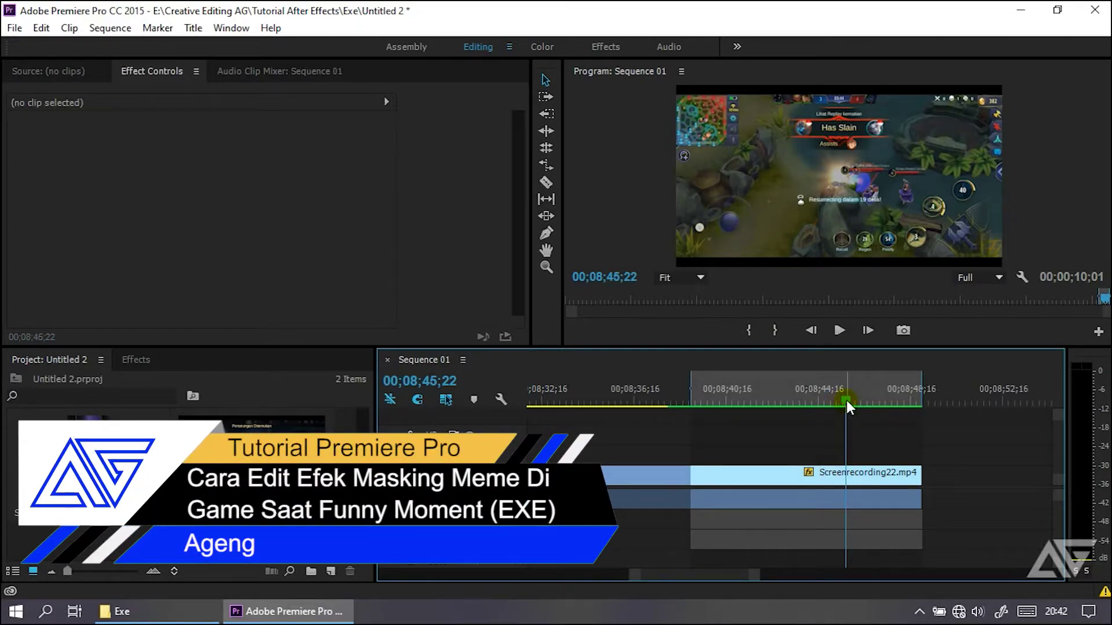
pyautogui.moveTo(847, 398); pyautogui.dragTo(822, 401)
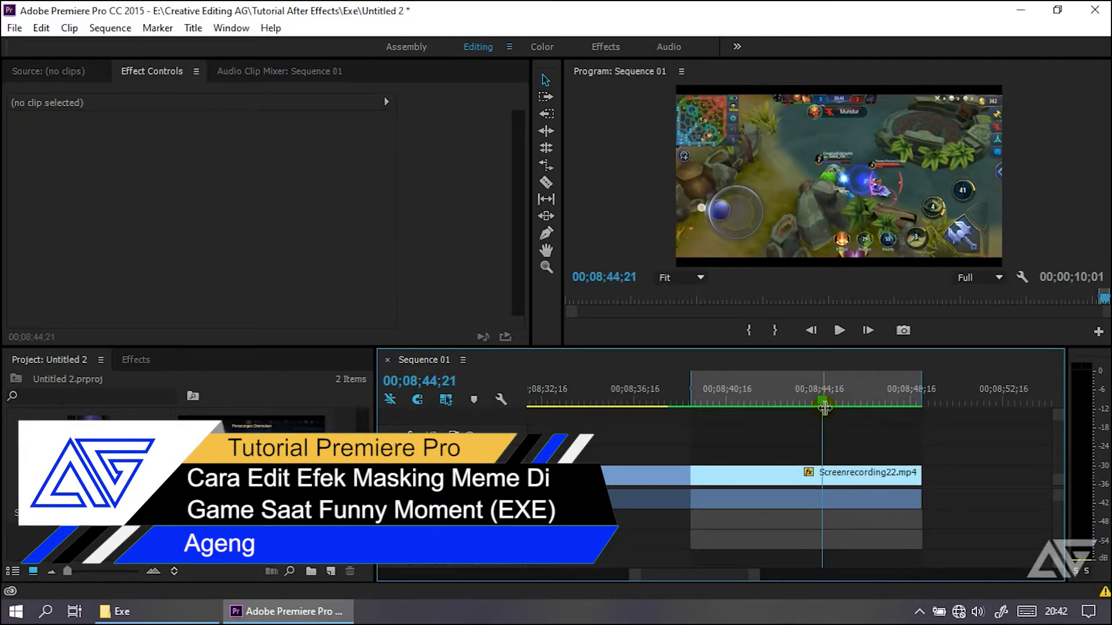
pyautogui.moveTo(825, 402); pyautogui.dragTo(849, 408)
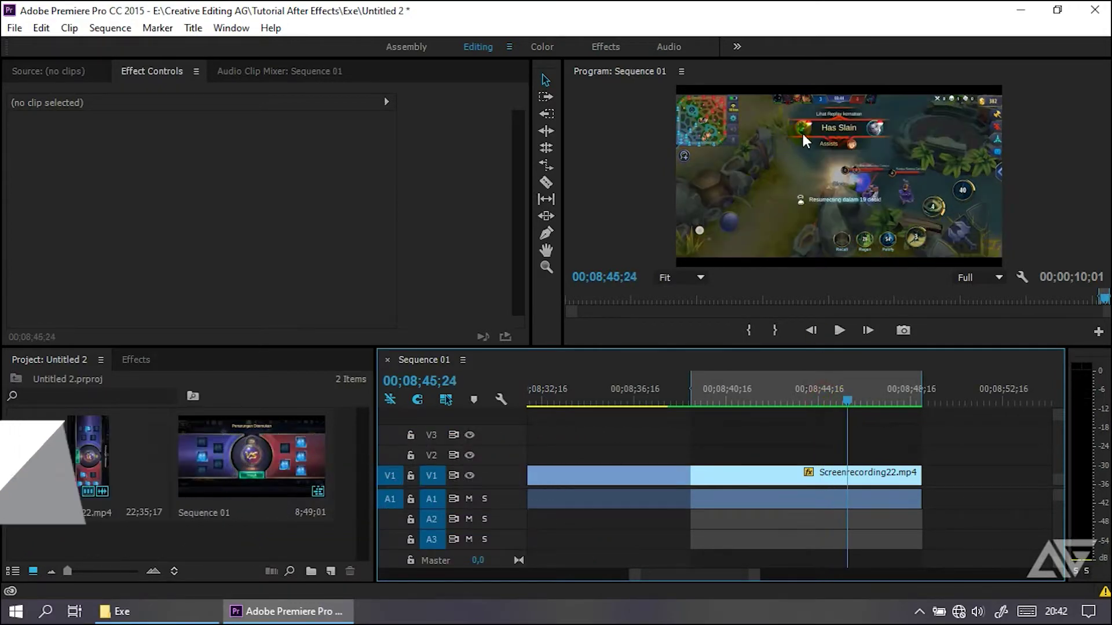
pyautogui.click(845, 475)
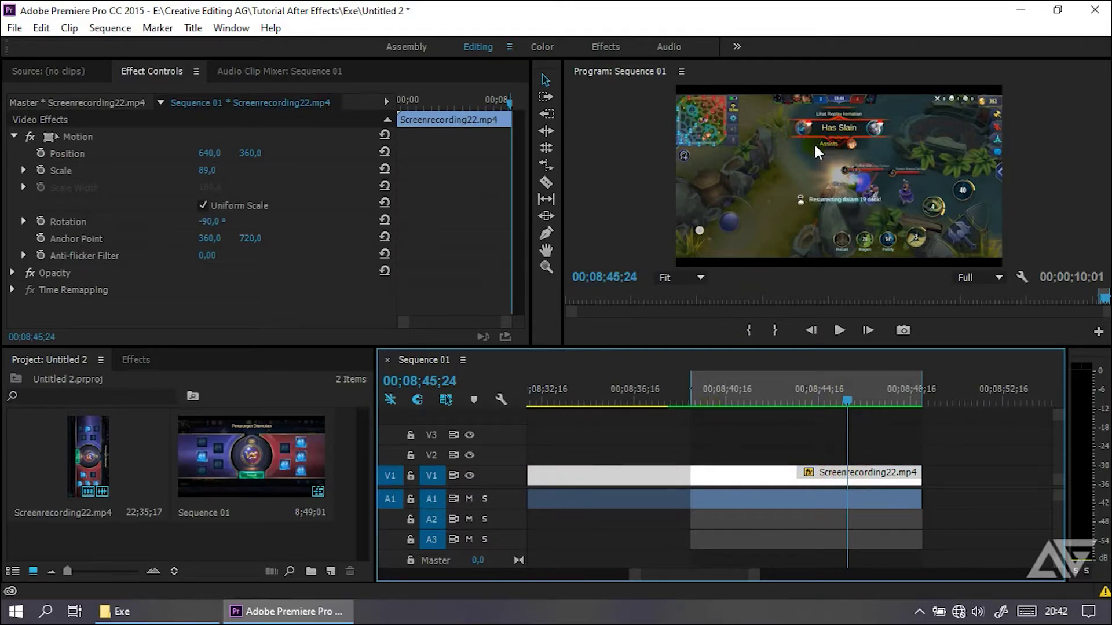
pyautogui.moveTo(212, 176); pyautogui.dragTo(223, 172)
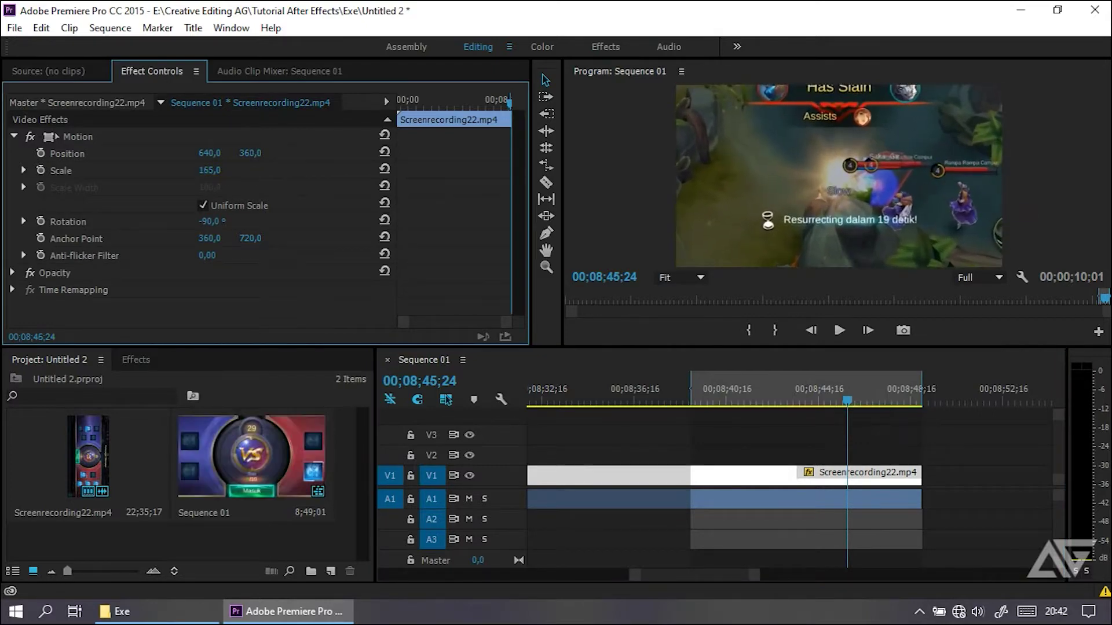
pyautogui.moveTo(259, 157); pyautogui.dragTo(244, 164)
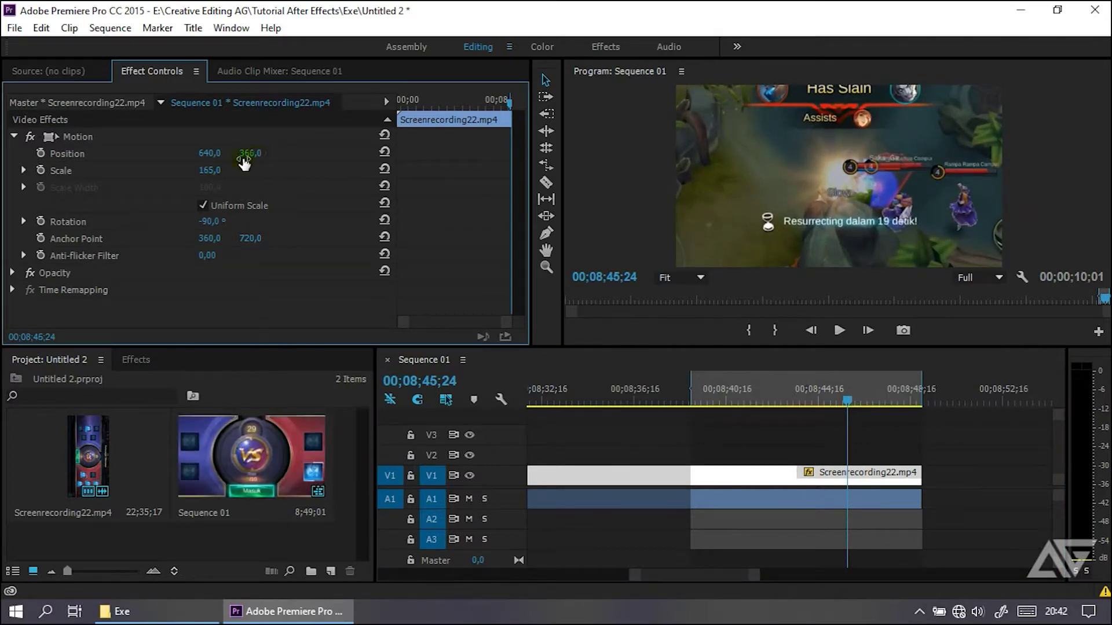
pyautogui.moveTo(250, 153); pyautogui.dragTo(348, 153)
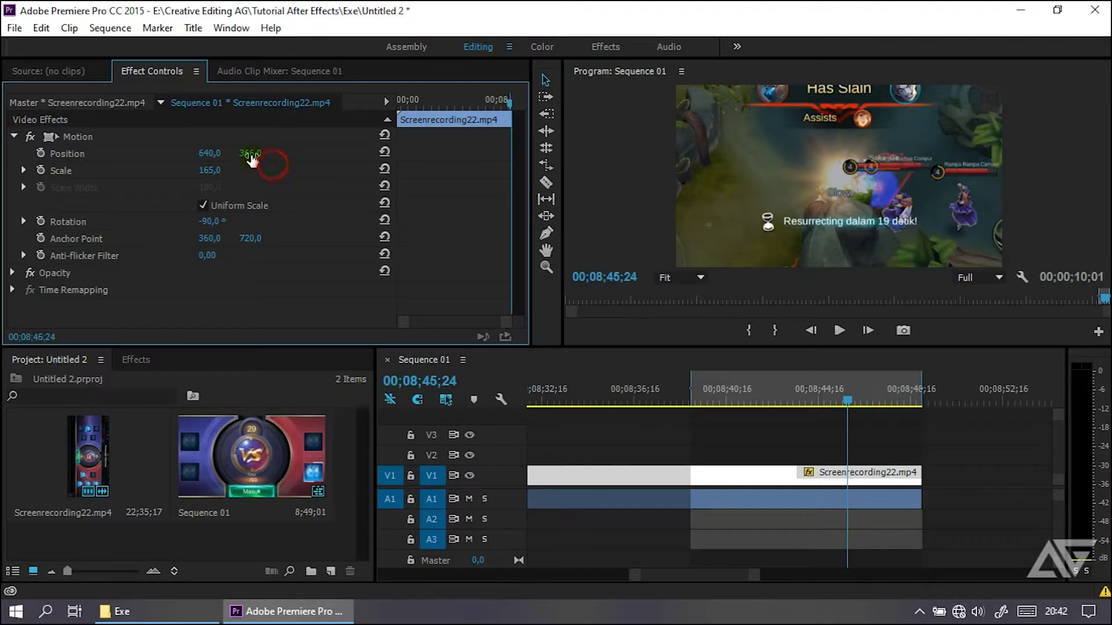
pyautogui.moveTo(250, 153)
pyautogui.mouseDown()
pyautogui.moveTo(193, 167)
pyautogui.moveTo(290, 153)
pyautogui.mouseUp()
pyautogui.moveTo(210, 170)
pyautogui.mouseDown()
pyautogui.moveTo(260, 170)
pyautogui.moveTo(266, 153)
pyautogui.mouseUp()
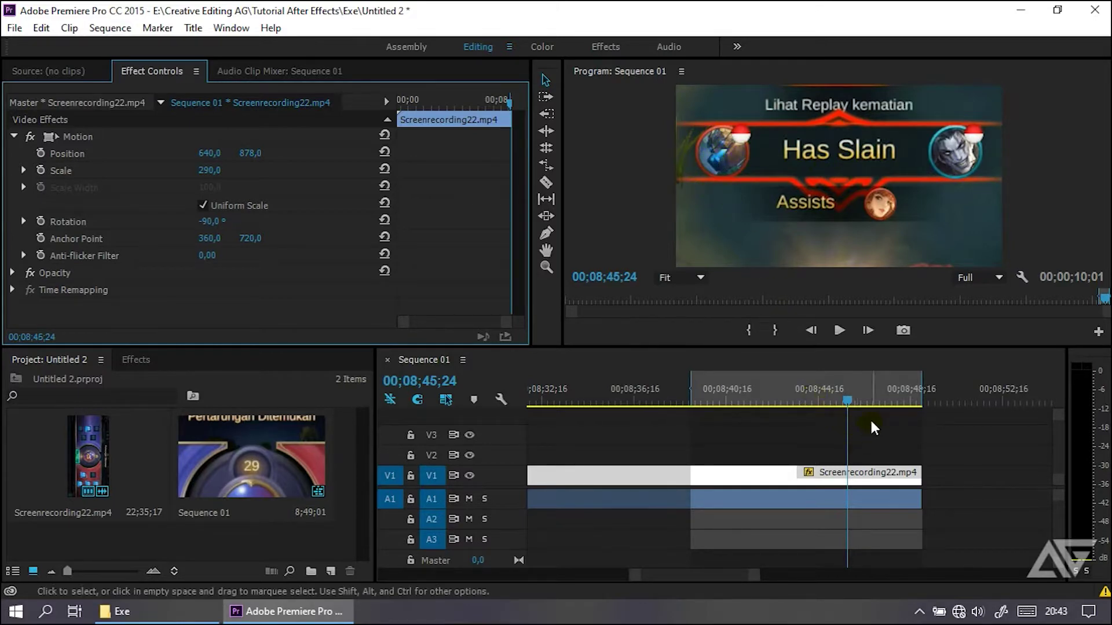
pyautogui.hotkey('ctrl', 'z')
pyautogui.hotkey('ctrl', 'z')
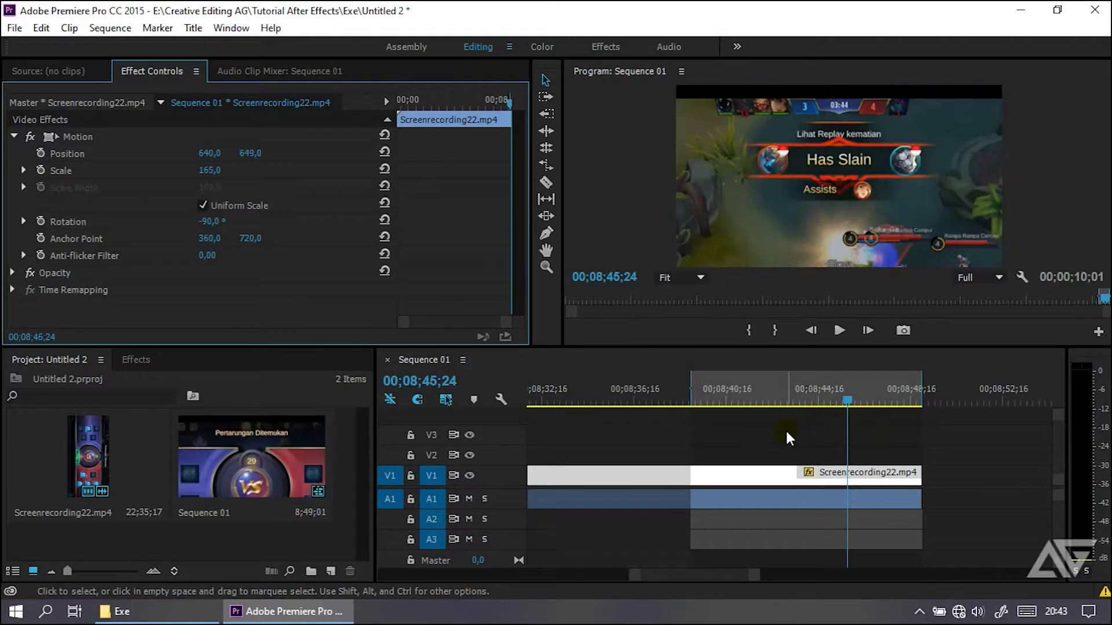
pyautogui.hotkey('ctrl', 'z')
pyautogui.hotkey('ctrl', 'z')
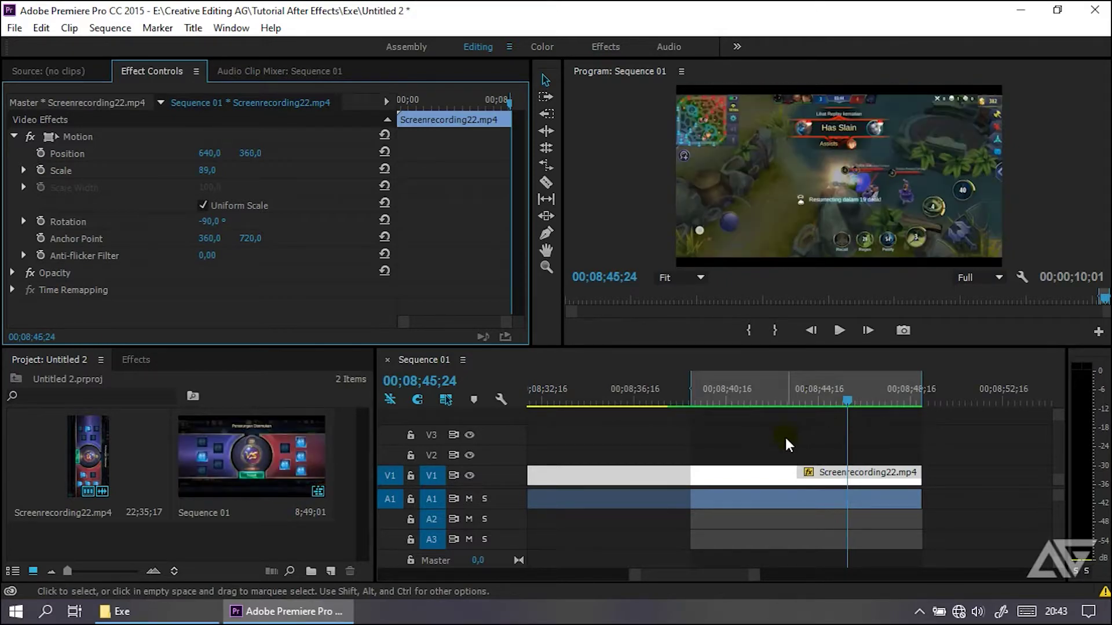
# - Split the clip and its audio at the marked in point, then delete the earlier footage
pyautogui.click(811, 476)
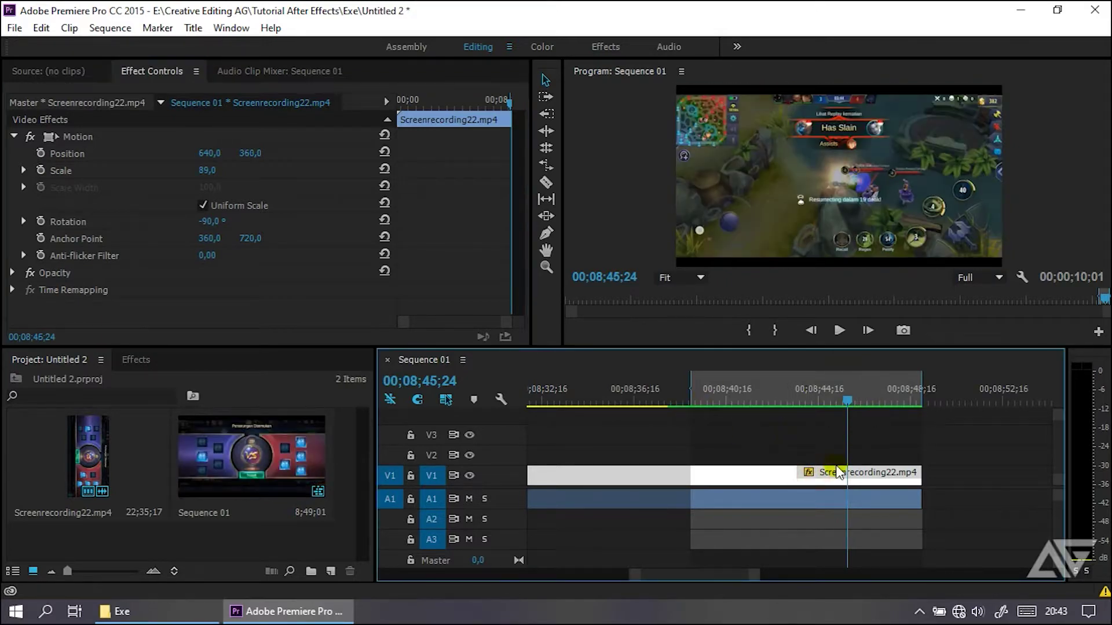
pyautogui.click(547, 183)
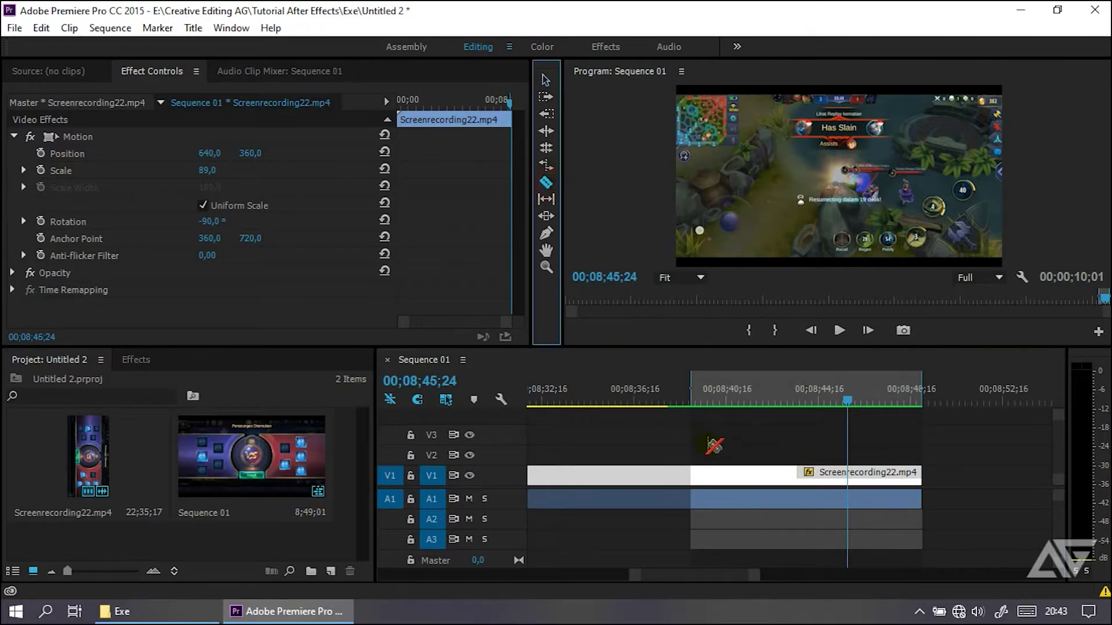
pyautogui.click(693, 473)
pyautogui.click(693, 496)
pyautogui.click(545, 84)
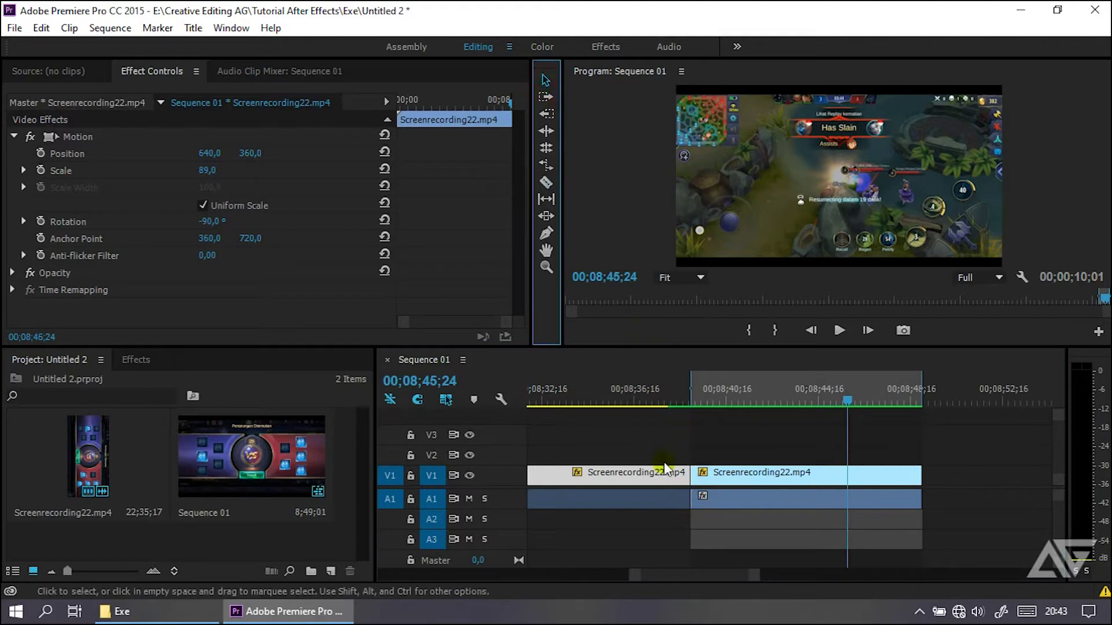
pyautogui.moveTo(622, 442); pyautogui.dragTo(657, 509)
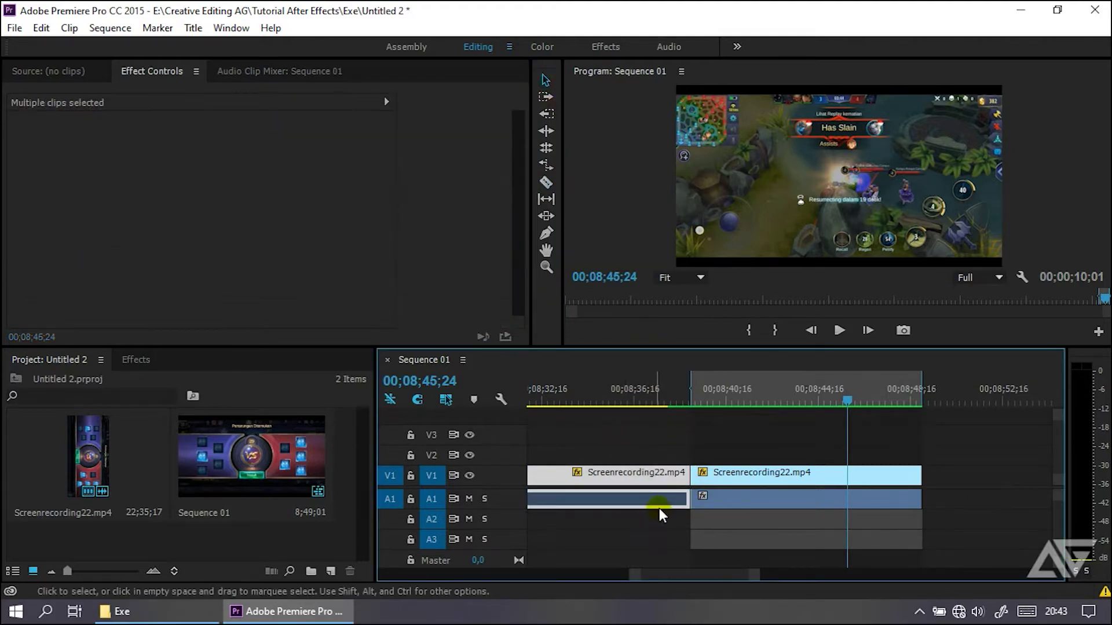
pyautogui.press('Delete')
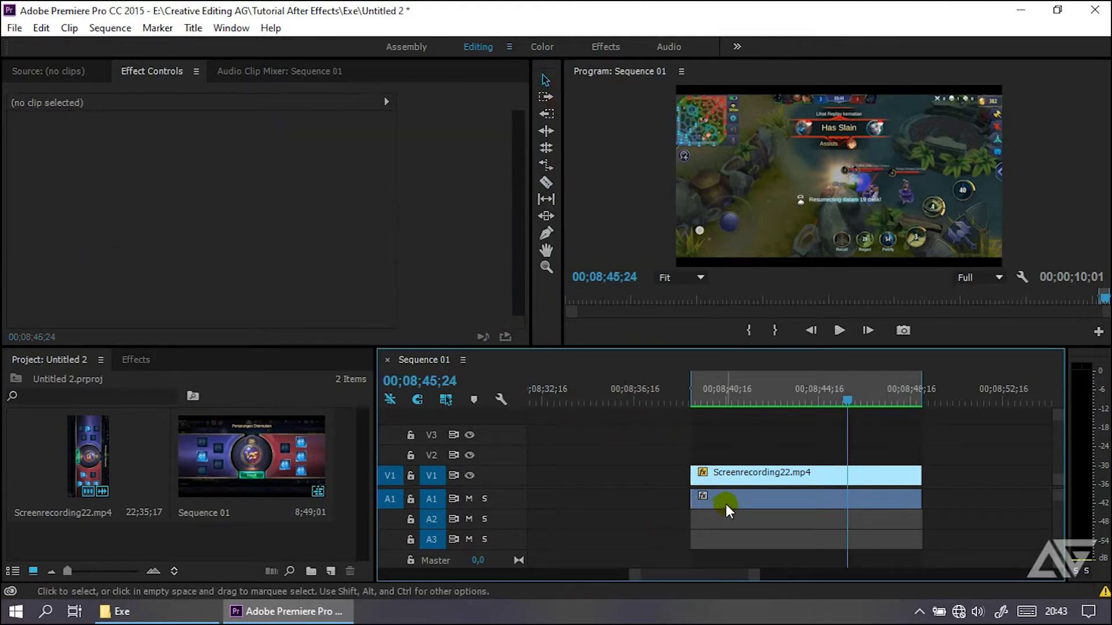
# - Unlink the gameplay clip's audio from its video
pyautogui.click(731, 500)
pyautogui.click(777, 416)
pyautogui.click(793, 480)
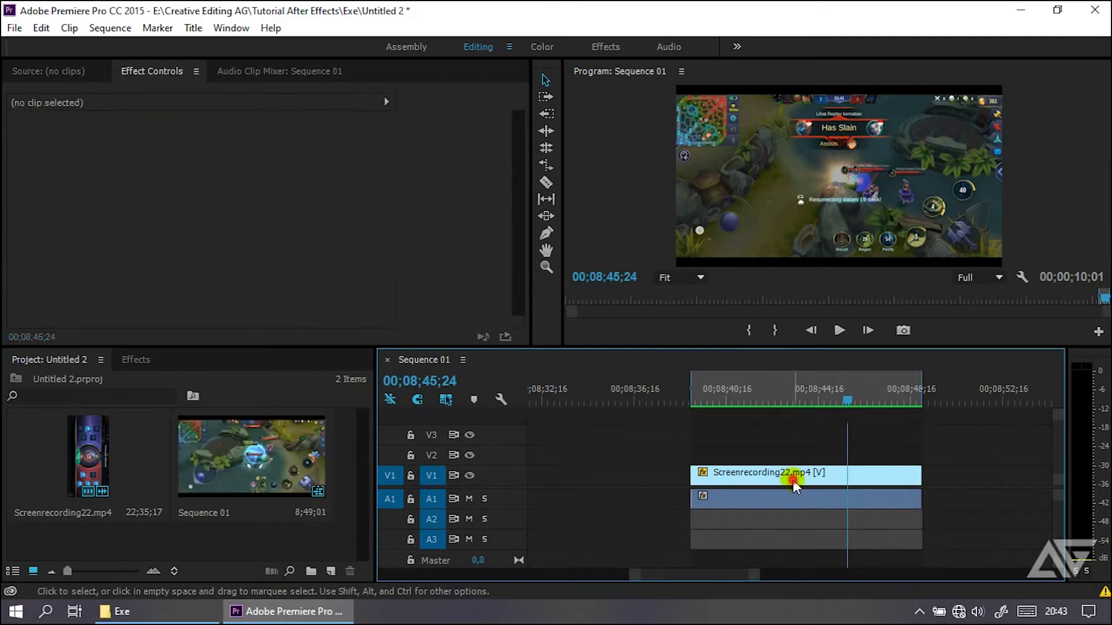
pyautogui.click(776, 418)
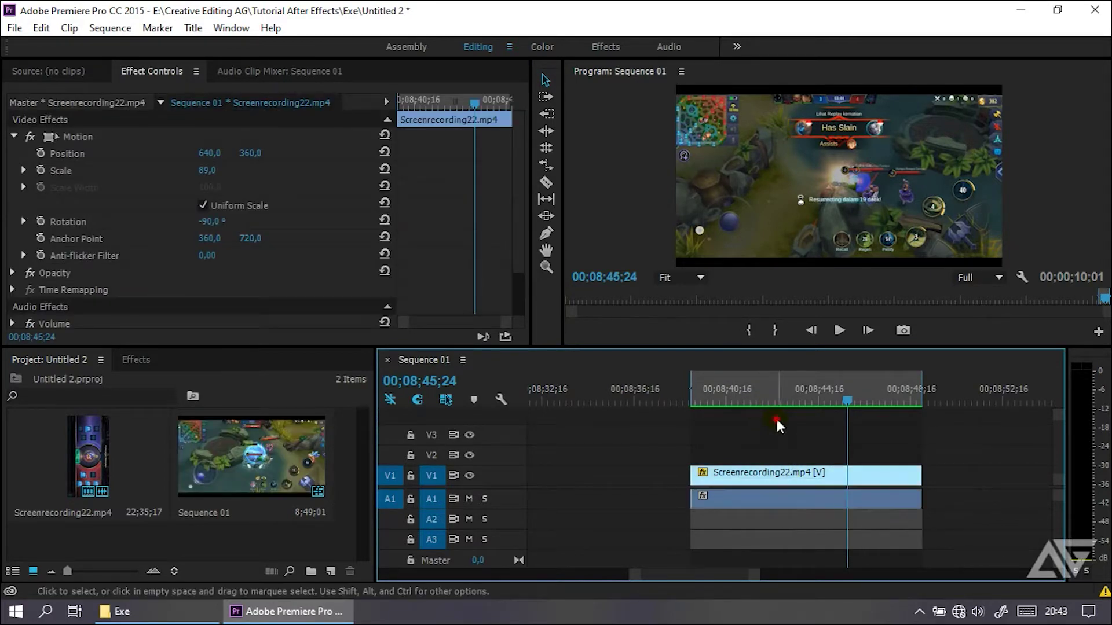
pyautogui.click(777, 472)
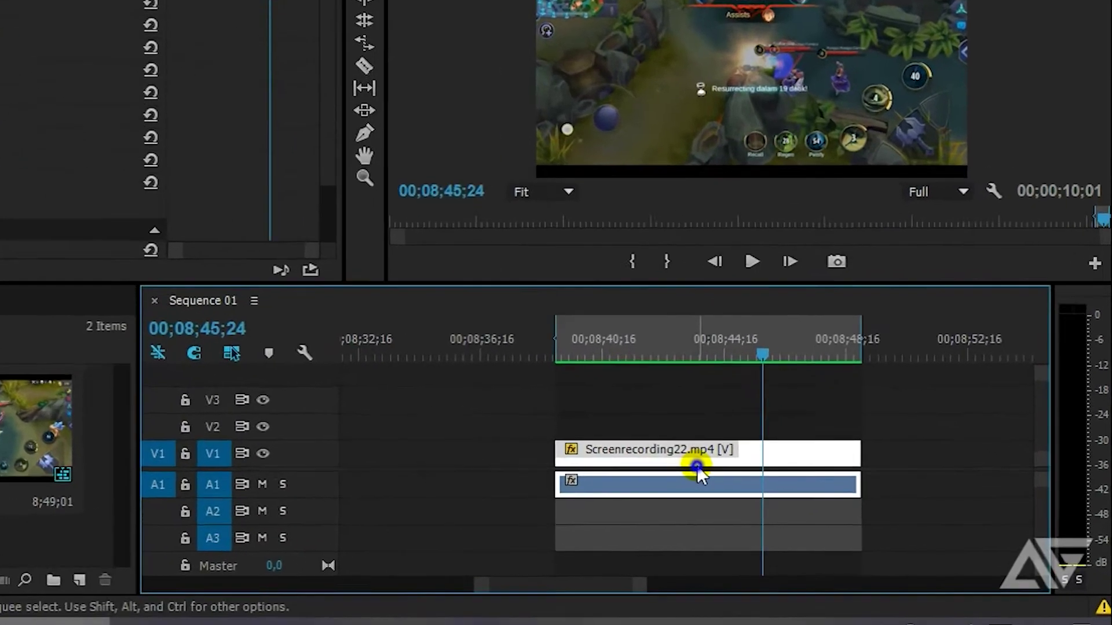
pyautogui.rightClick(797, 484)
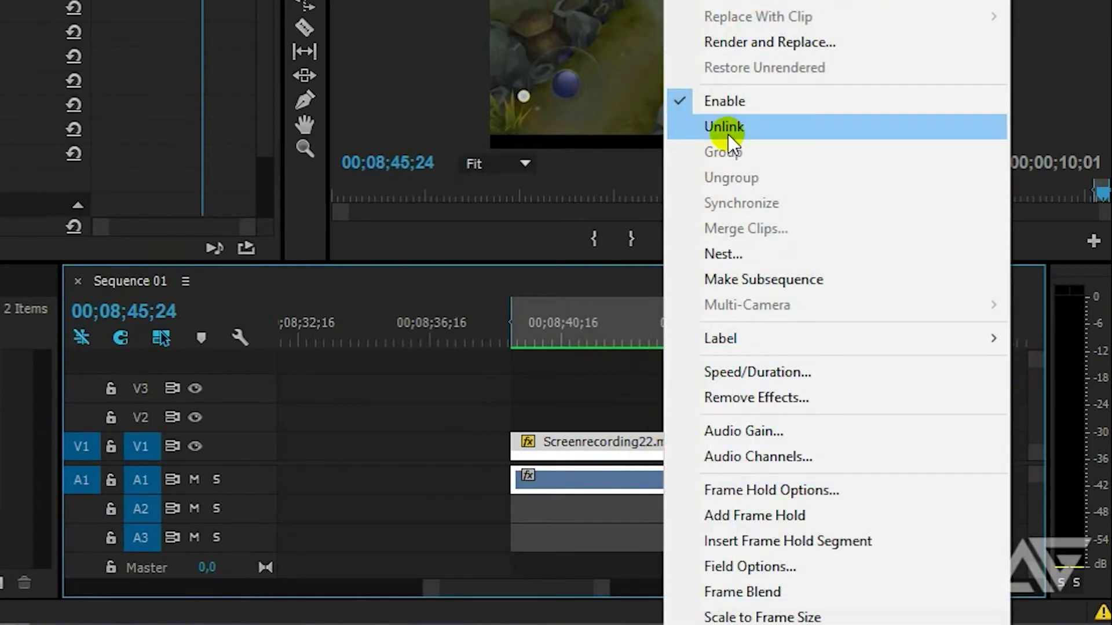
pyautogui.click(728, 130)
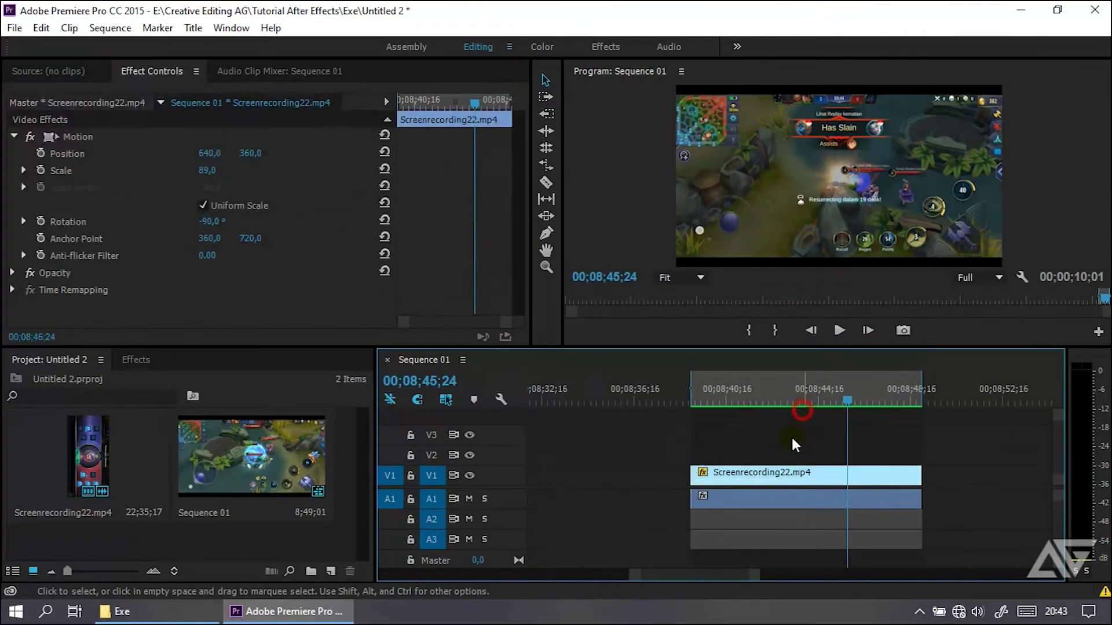
# - Split the V1 video at 00;08;45;22, the Has Slain kill frame
pyautogui.click(782, 498)
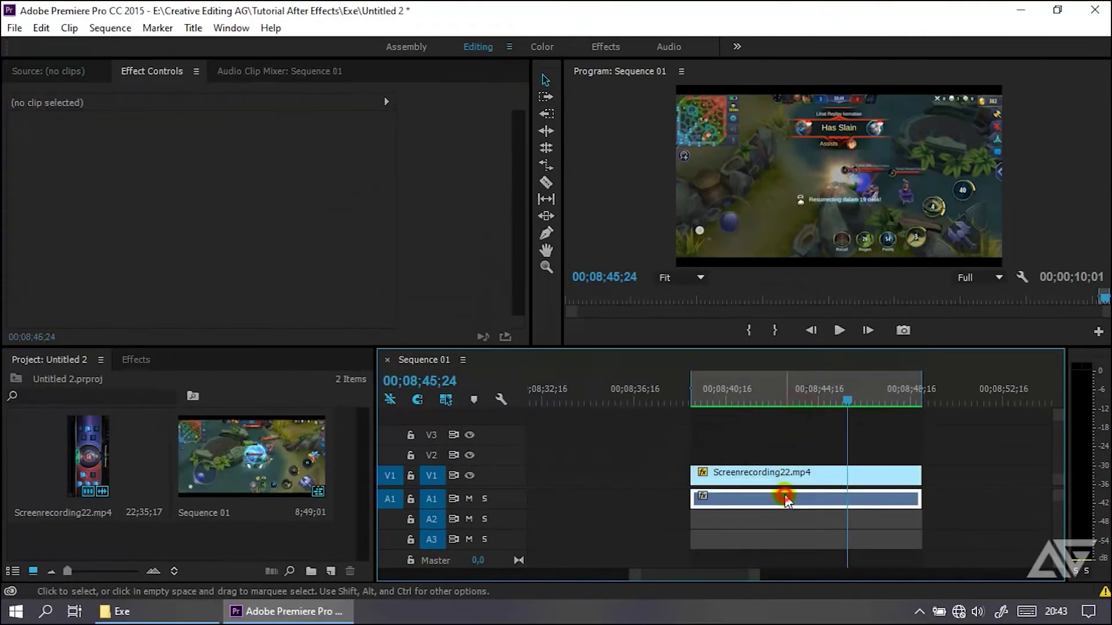
pyautogui.click(818, 478)
pyautogui.click(815, 436)
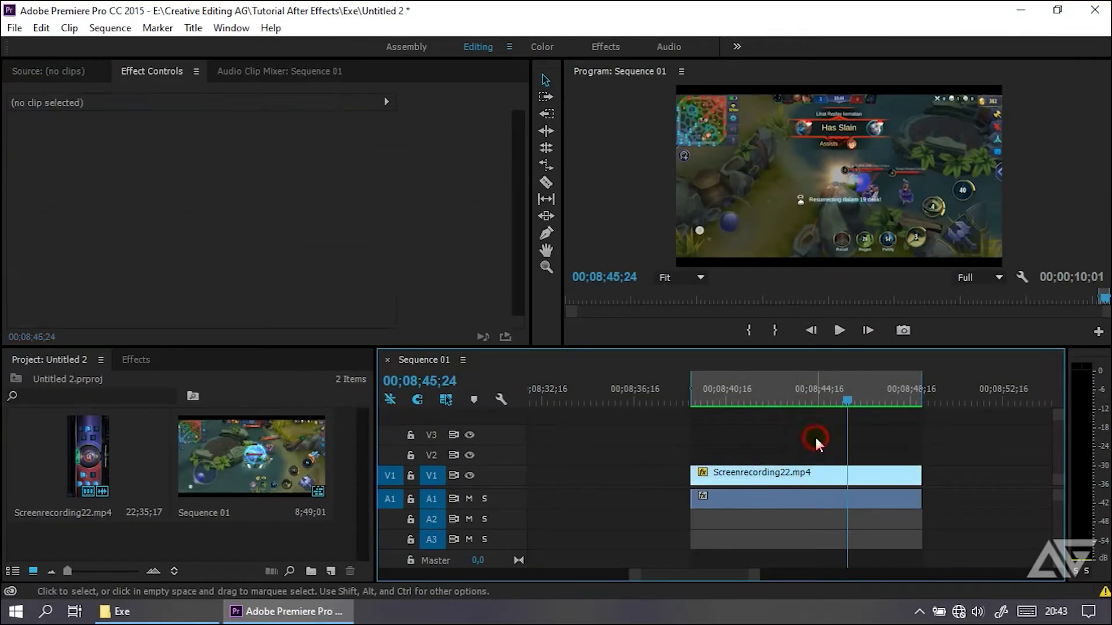
pyautogui.click(815, 333)
pyautogui.click(818, 335)
pyautogui.click(818, 335)
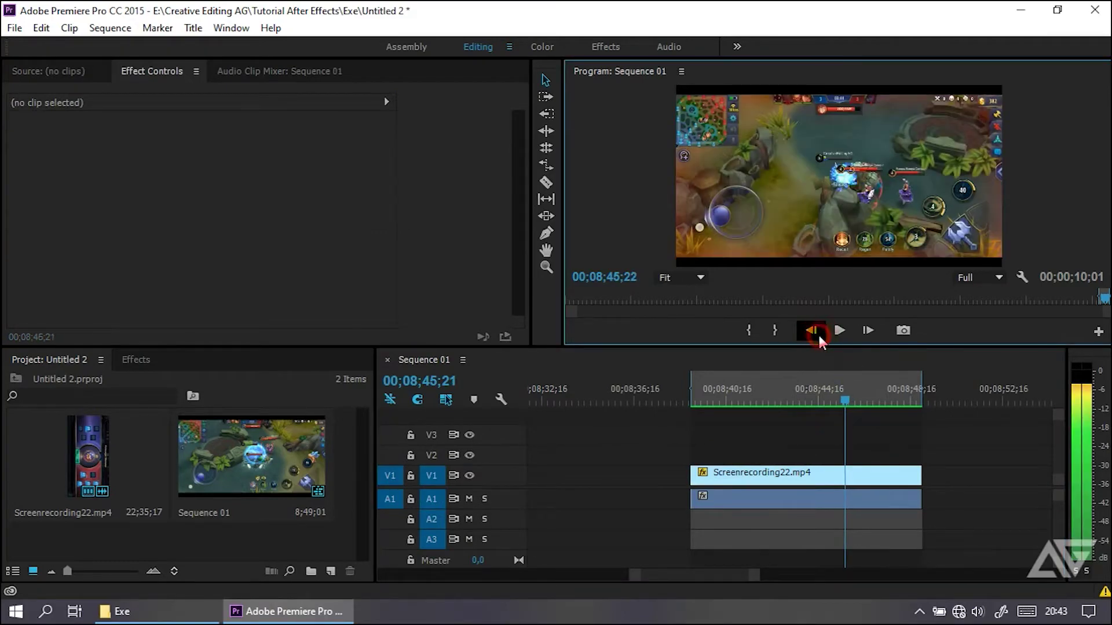
pyautogui.click(867, 332)
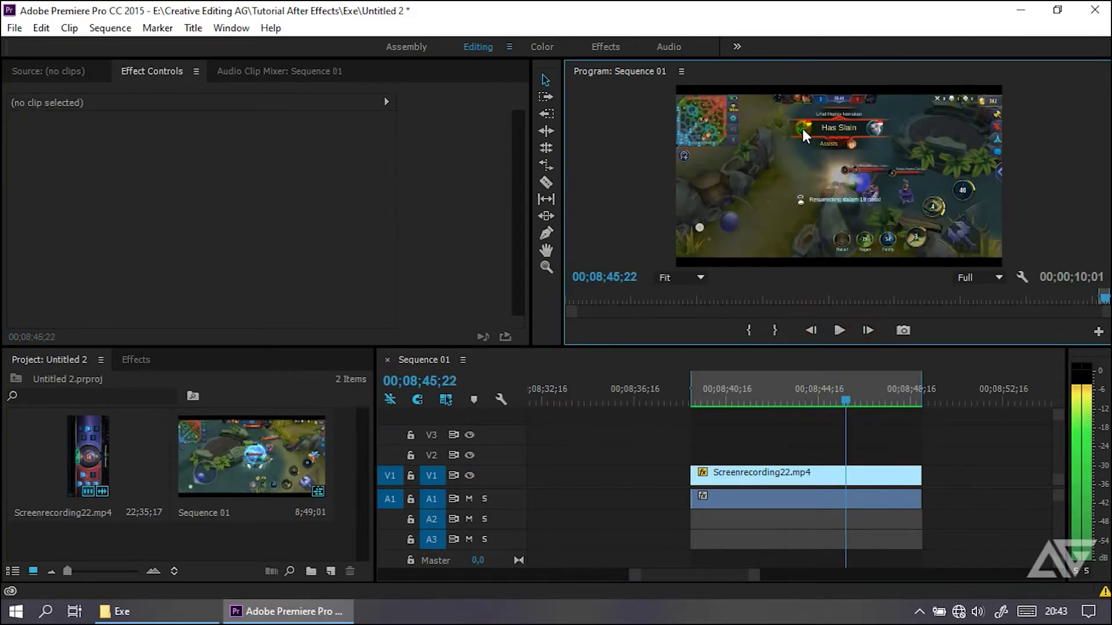
pyautogui.click(810, 332)
pyautogui.click(547, 184)
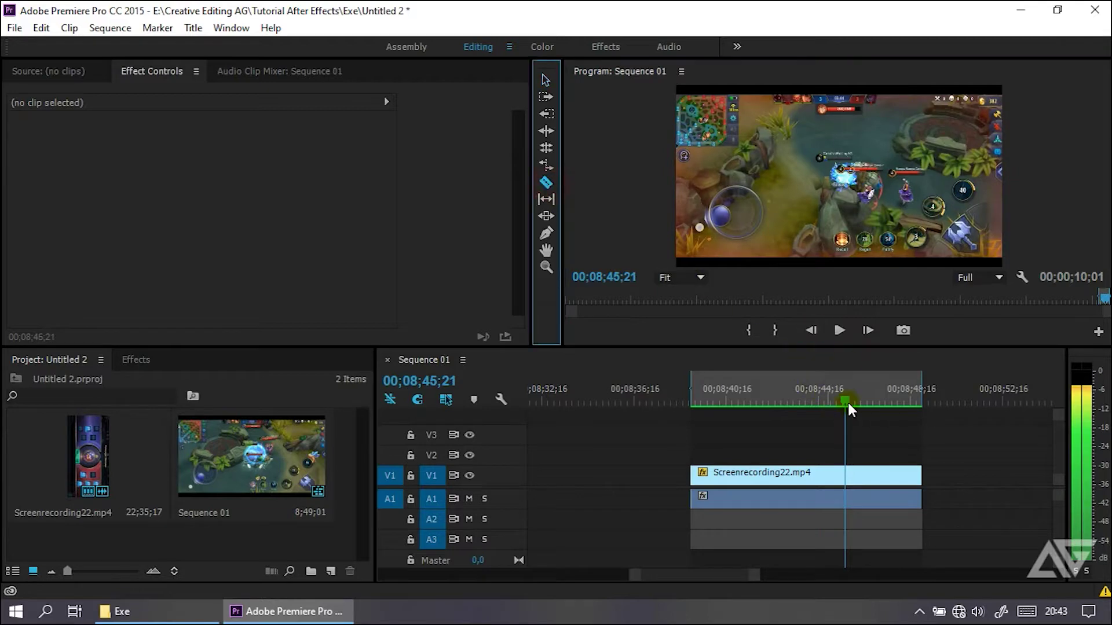
pyautogui.click(868, 330)
pyautogui.click(848, 474)
pyautogui.click(545, 80)
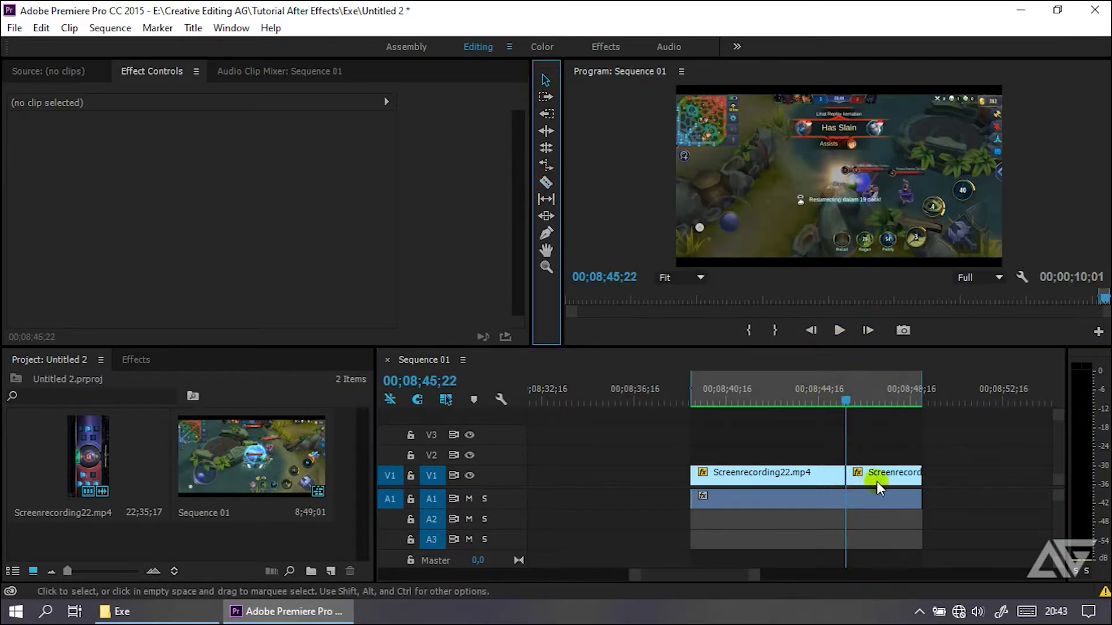
pyautogui.moveTo(756, 576); pyautogui.dragTo(740, 576)
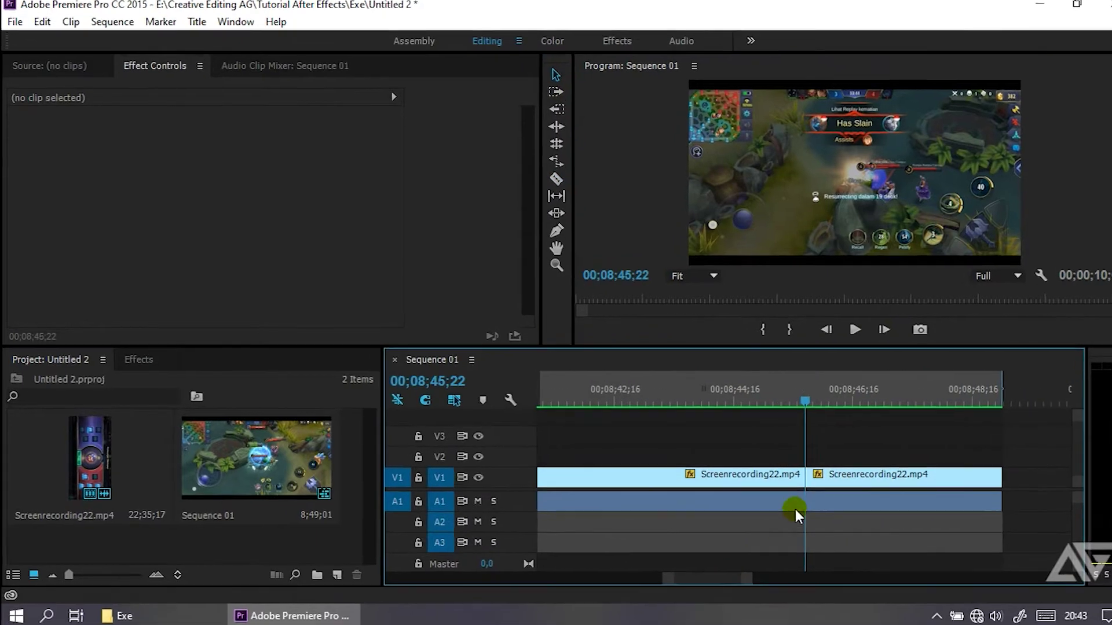
# - Zoom the second clip piece to Scale 250 at Position 640, 900, and move it to V2
pyautogui.click(869, 478)
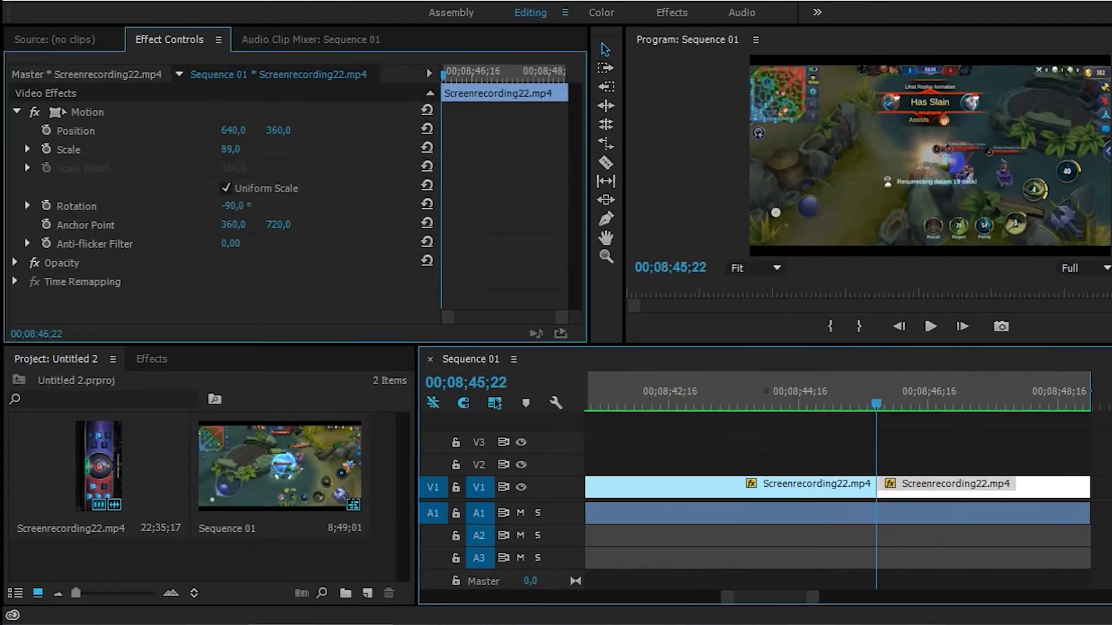
pyautogui.moveTo(230, 148); pyautogui.dragTo(243, 153)
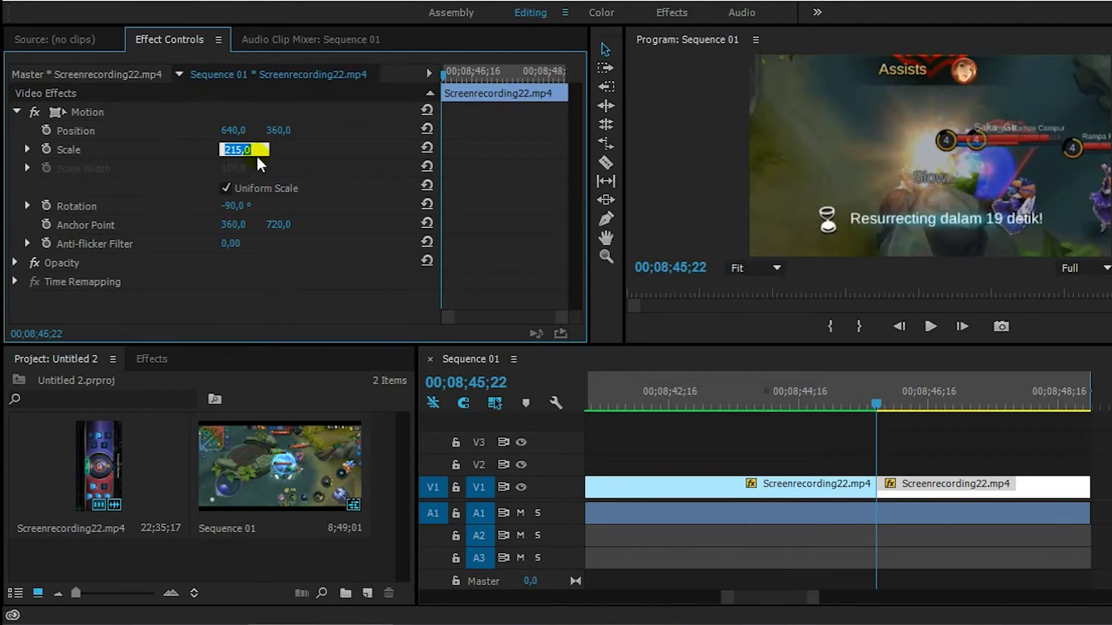
pyautogui.write('250')
pyautogui.press('Return')
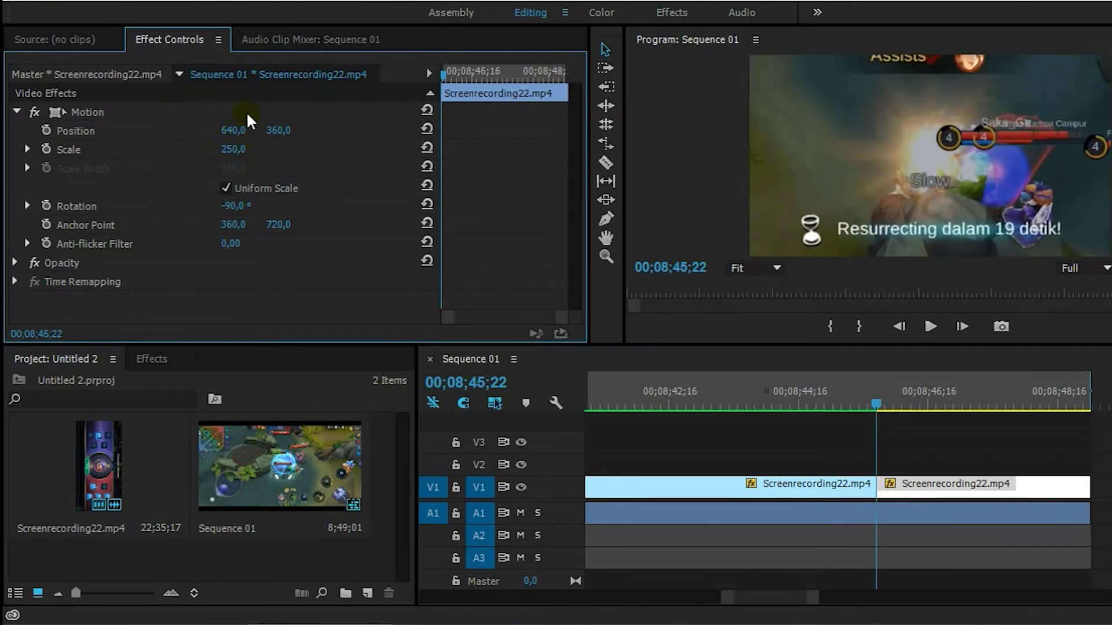
pyautogui.moveTo(286, 134)
pyautogui.mouseDown()
pyautogui.moveTo(336, 132)
pyautogui.moveTo(263, 131)
pyautogui.moveTo(333, 183)
pyautogui.mouseUp()
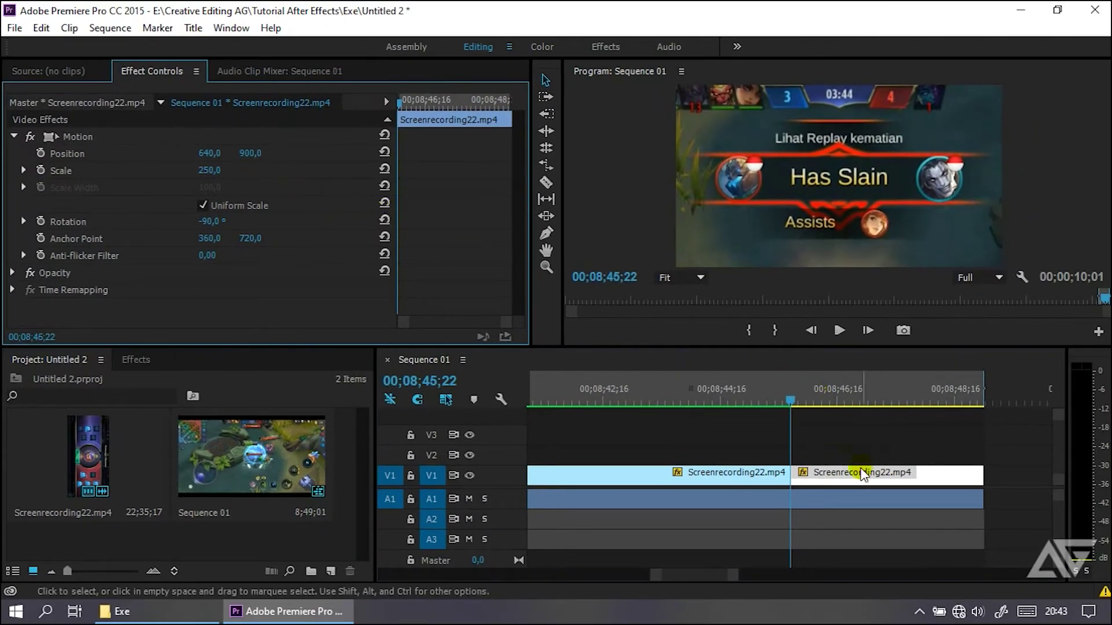
pyautogui.moveTo(851, 480); pyautogui.dragTo(844, 461)
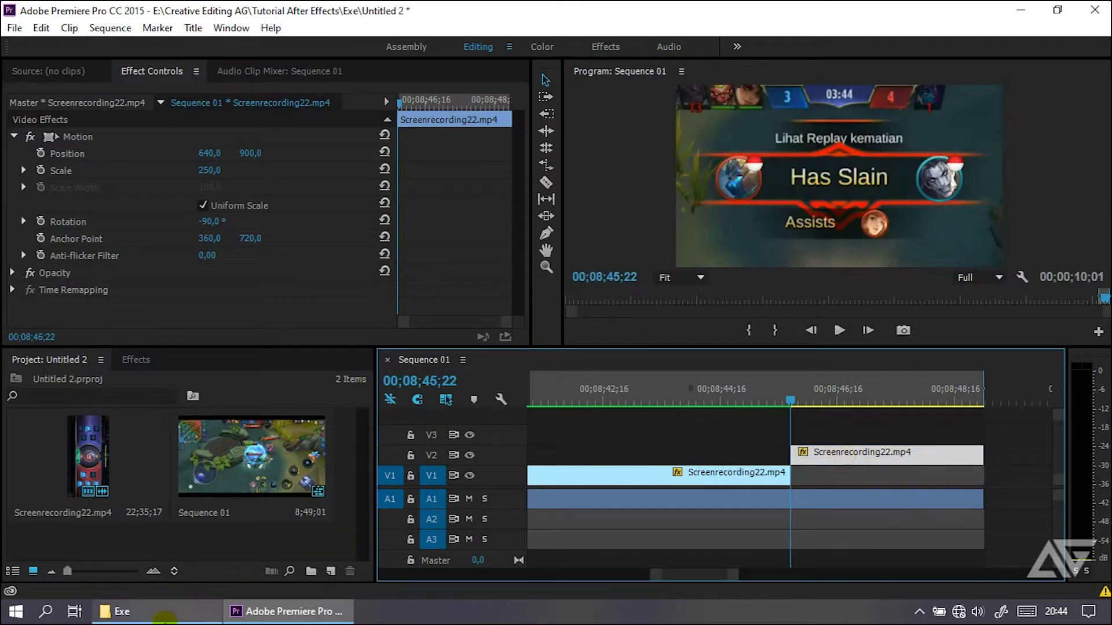
pyautogui.click(165, 616)
# - Browse to the Bahan Edit folder and preview the Ngakak meme video
pyautogui.click(293, 129)
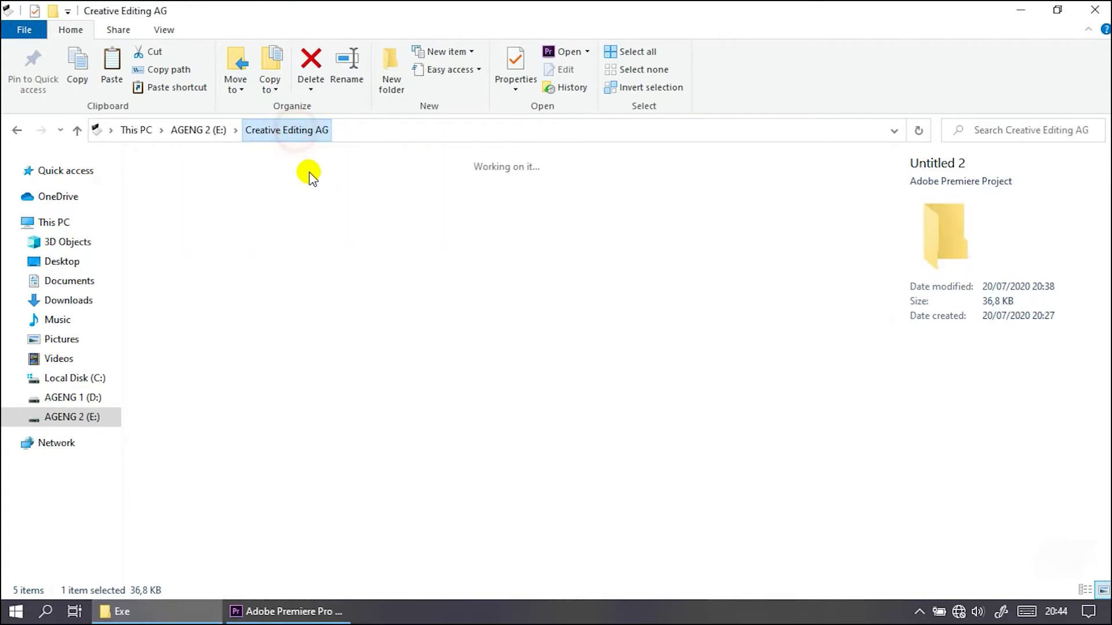
pyautogui.doubleClick(310, 235)
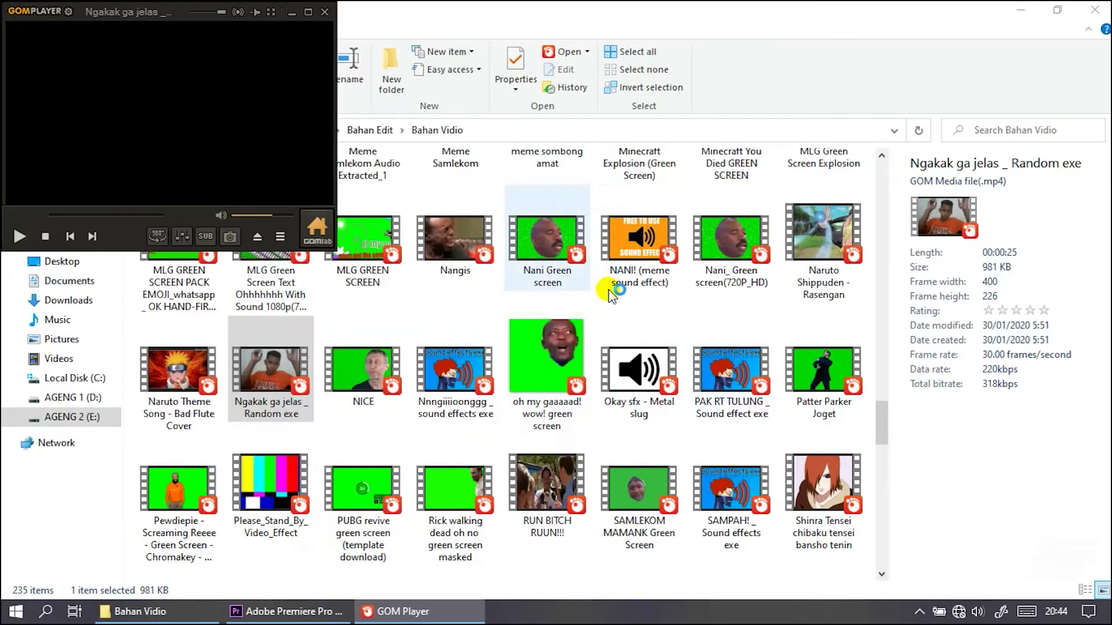
pyautogui.click(138, 214)
pyautogui.click(331, 12)
# - Import Ngakak ga jelas _ Random exe.mp4 into the project and open it for preview
pyautogui.moveTo(271, 373)
pyautogui.mouseDown()
pyautogui.moveTo(301, 619)
pyautogui.moveTo(333, 505)
pyautogui.mouseUp()
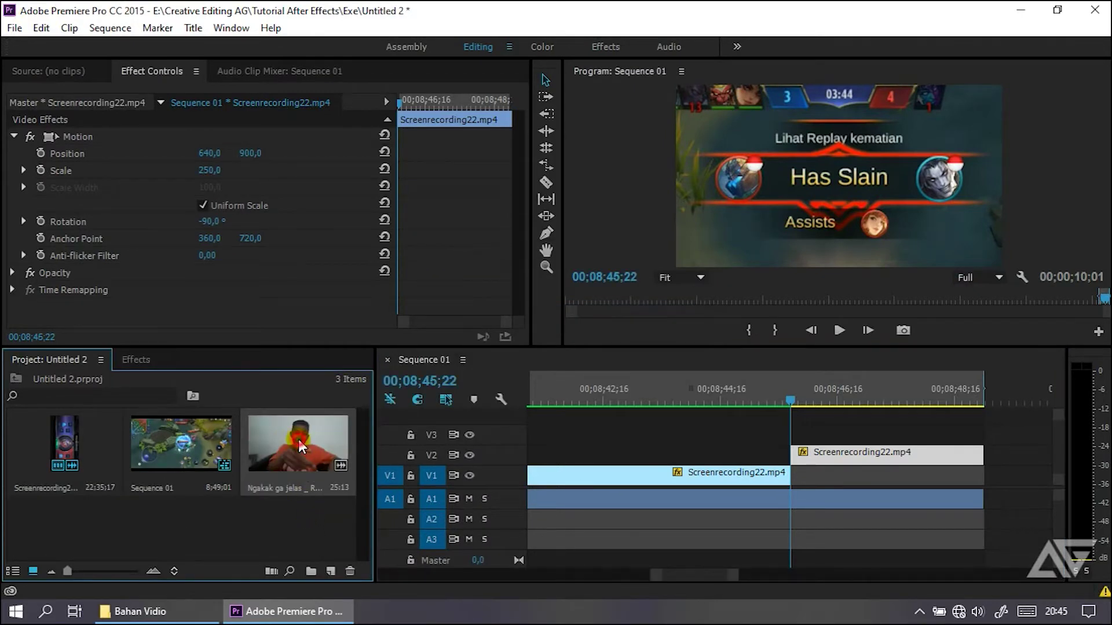
pyautogui.doubleClick(297, 440)
pyautogui.moveTo(272, 297)
pyautogui.mouseDown()
pyautogui.moveTo(250, 314)
pyautogui.moveTo(261, 330)
pyautogui.mouseUp()
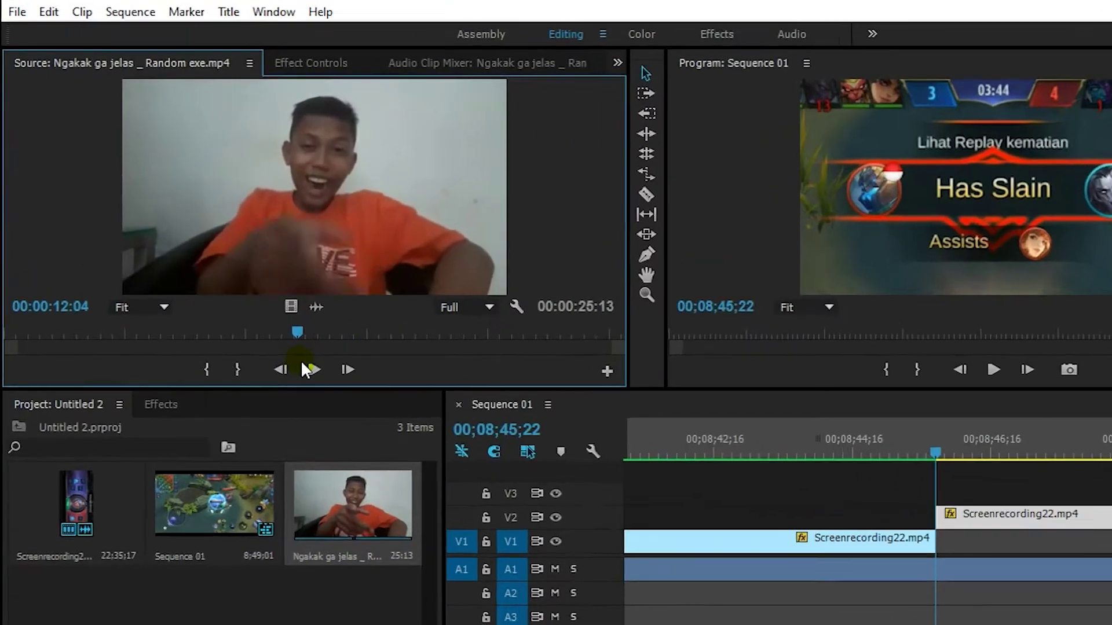
# - Mark the Ngakak clip's In point at 00:00:12:06 and drag it toward the sequence
pyautogui.click(305, 370)
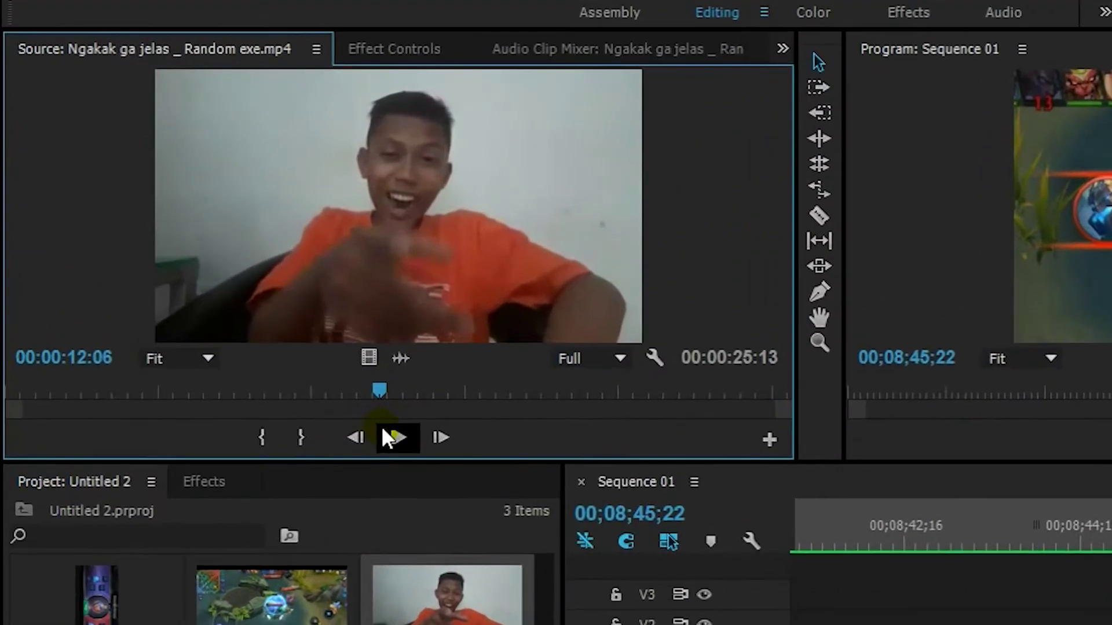
pyautogui.click(265, 440)
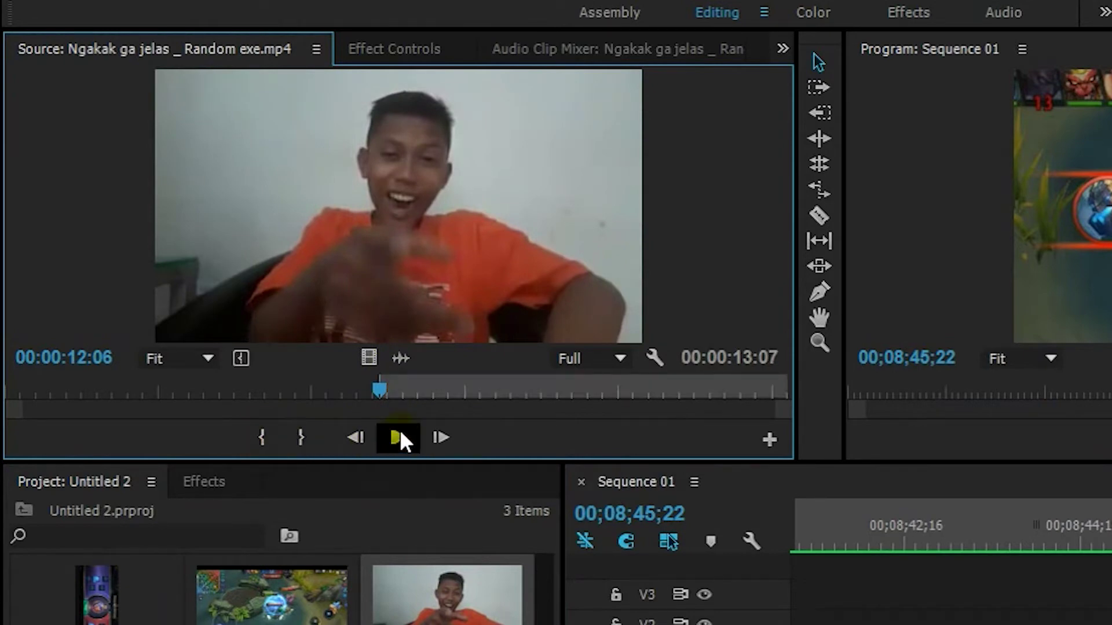
pyautogui.moveTo(379, 362); pyautogui.dragTo(807, 494)
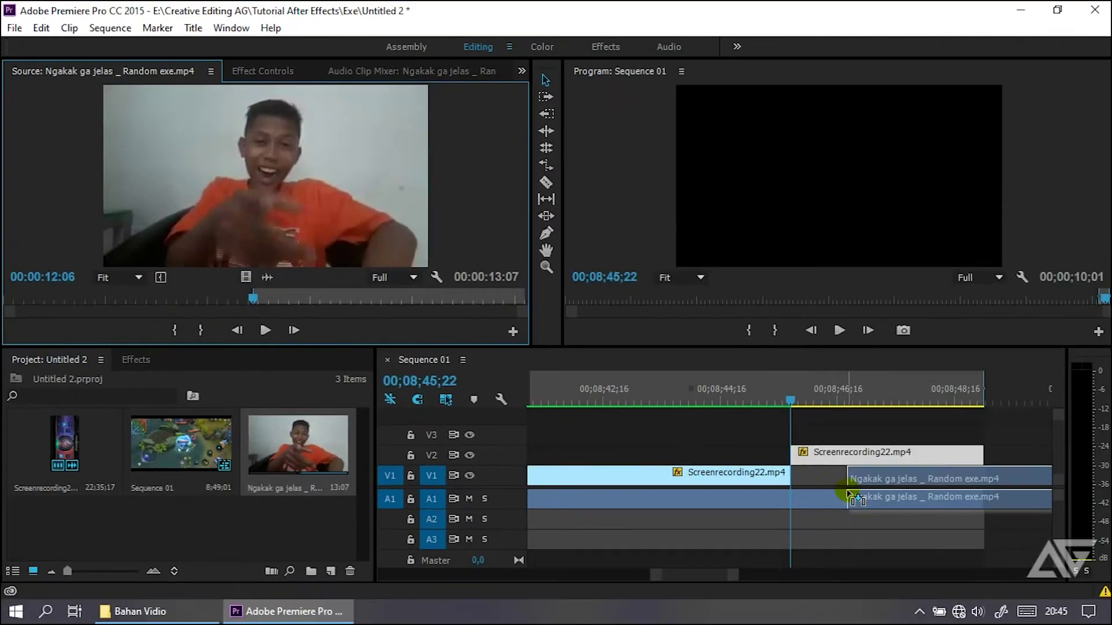
# - Place the meme clip on V1 under the V2 clip and remove the part past its end
pyautogui.moveTo(806, 493)
pyautogui.mouseDown()
pyautogui.moveTo(1002, 501)
pyautogui.moveTo(946, 478)
pyautogui.mouseUp()
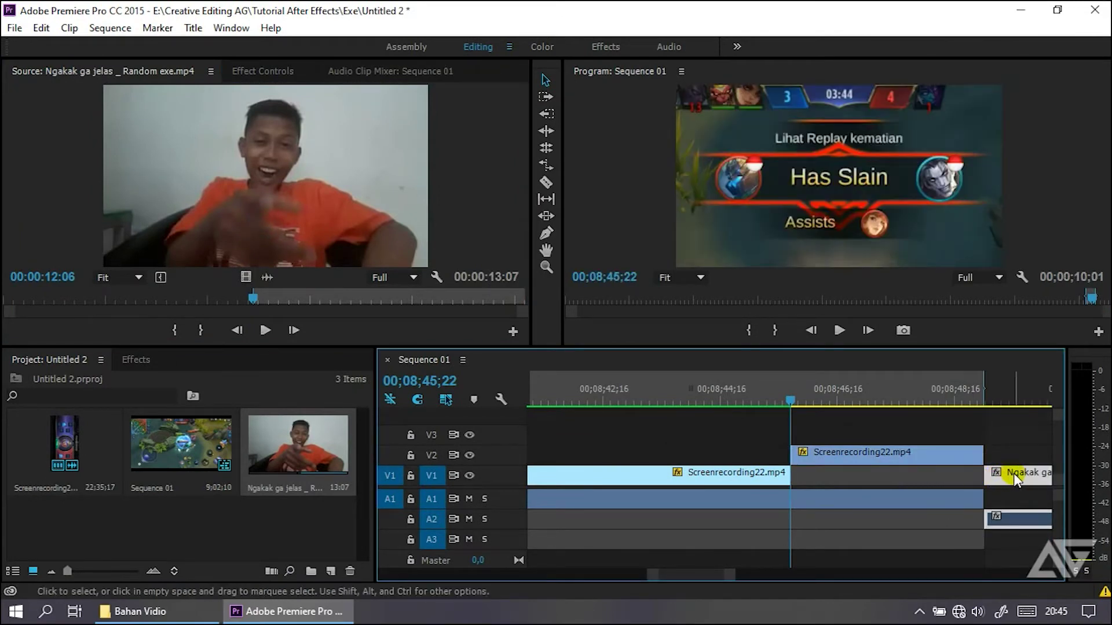
pyautogui.moveTo(946, 478); pyautogui.dragTo(830, 478)
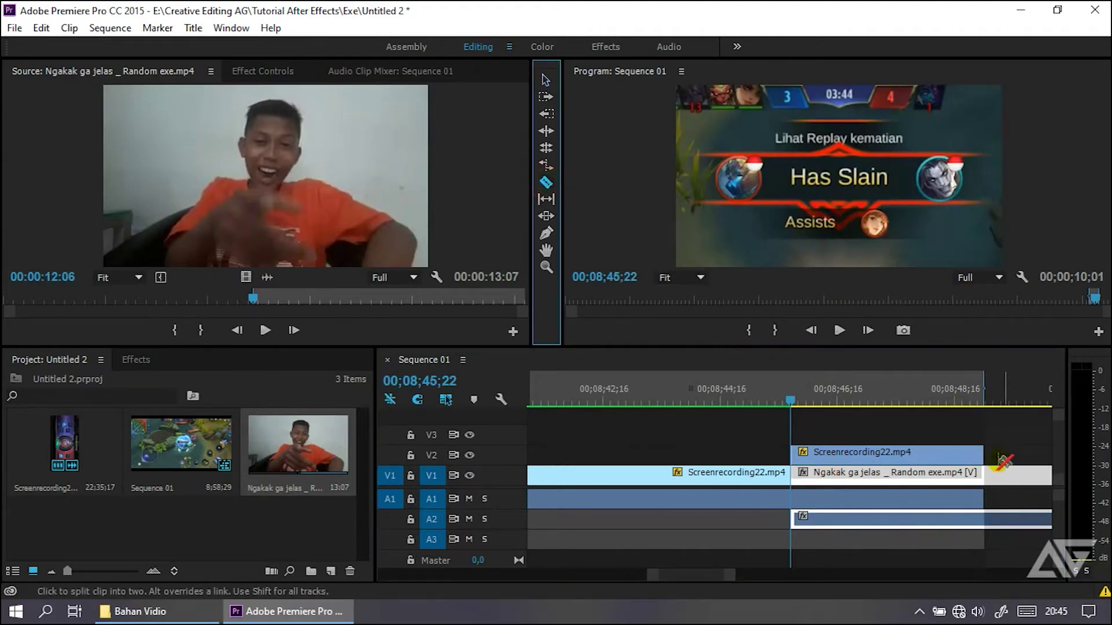
pyautogui.click(984, 476)
pyautogui.click(544, 84)
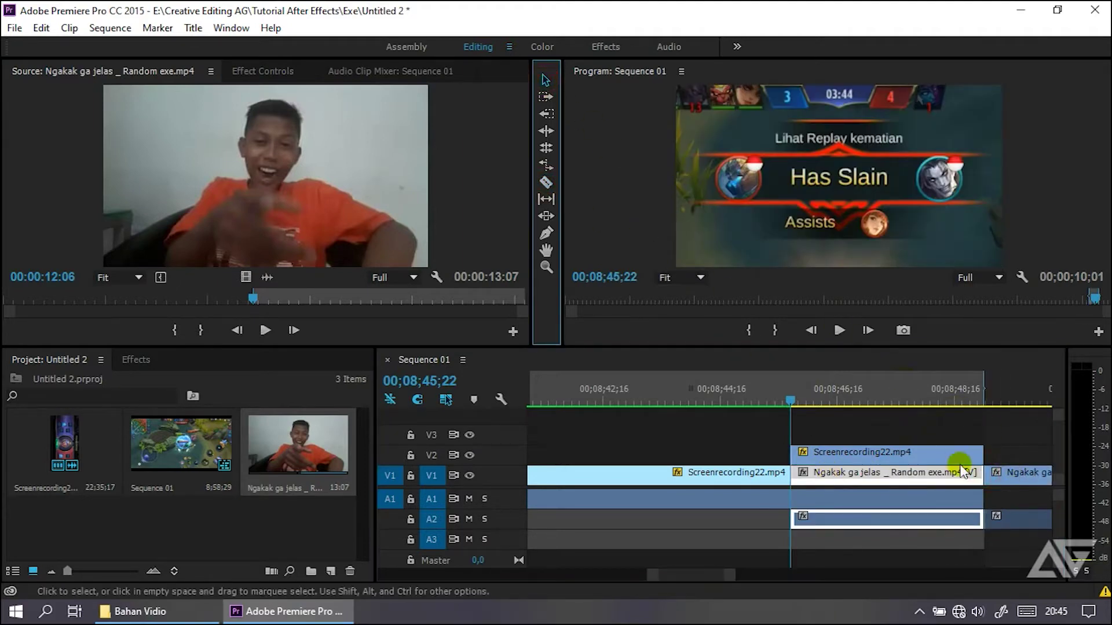
pyautogui.click(1014, 472)
pyautogui.press('Delete')
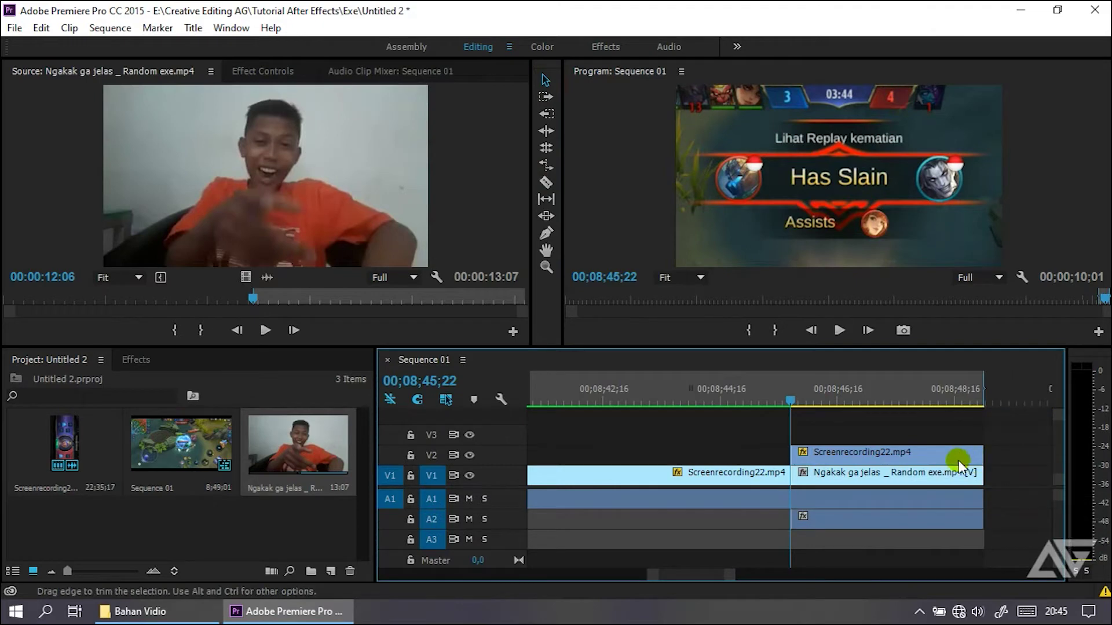
# - Show the V2 game clip's effect settings and move the playhead to 00;08;46;09
pyautogui.click(913, 461)
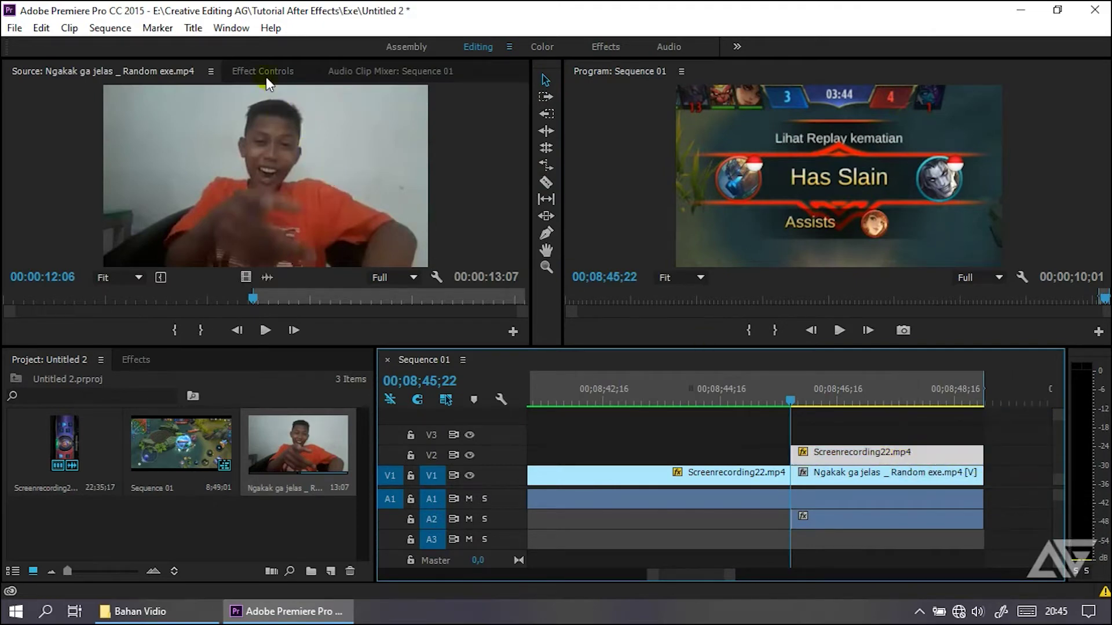
pyautogui.click(264, 72)
pyautogui.click(823, 404)
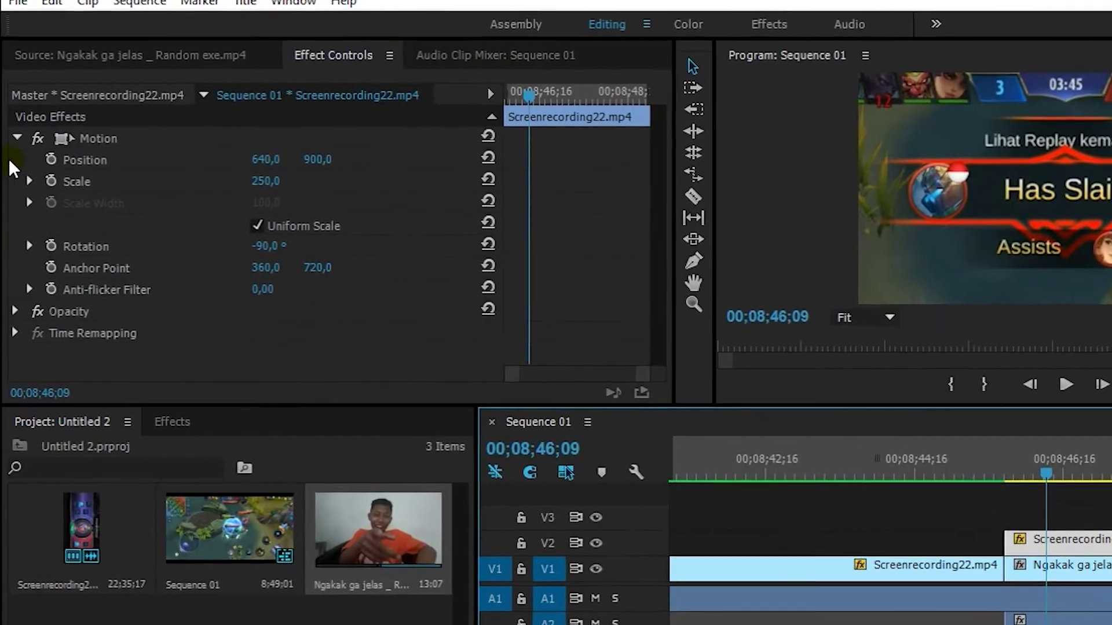
# - Add a pen-drawn Opacity mask to the V2 clip and set the Program monitor to 50%
pyautogui.click(15, 136)
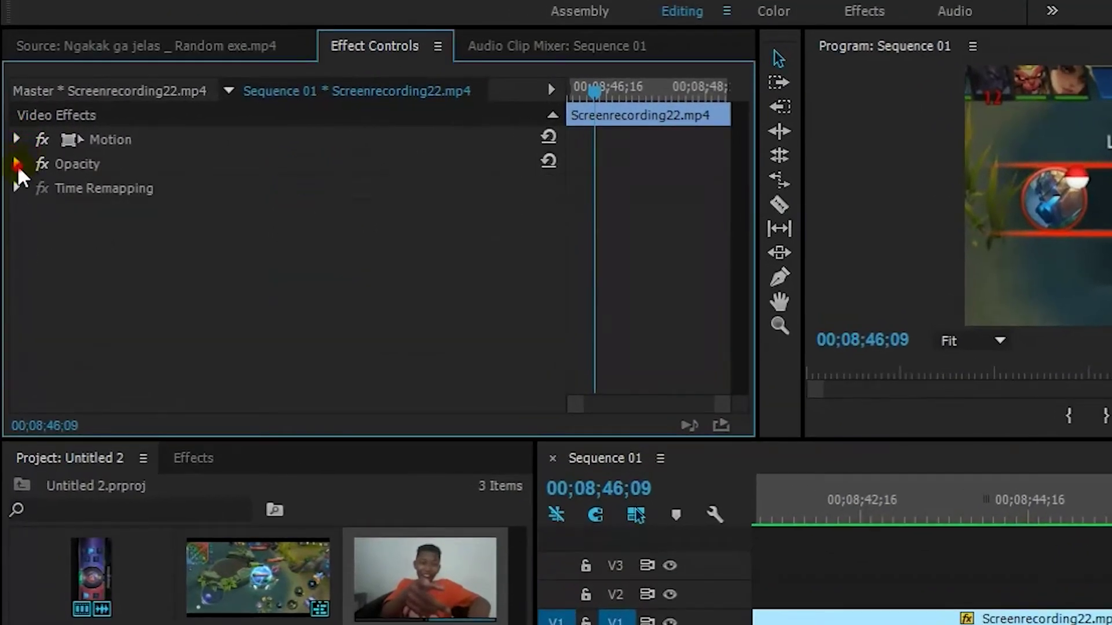
pyautogui.click(18, 164)
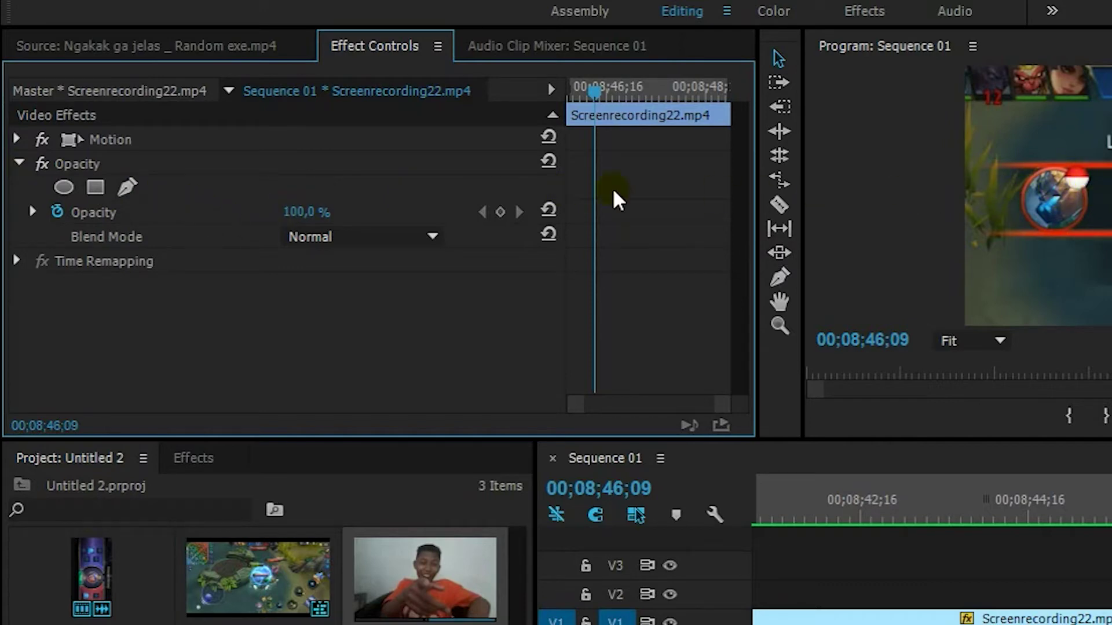
pyautogui.click(127, 187)
pyautogui.click(992, 346)
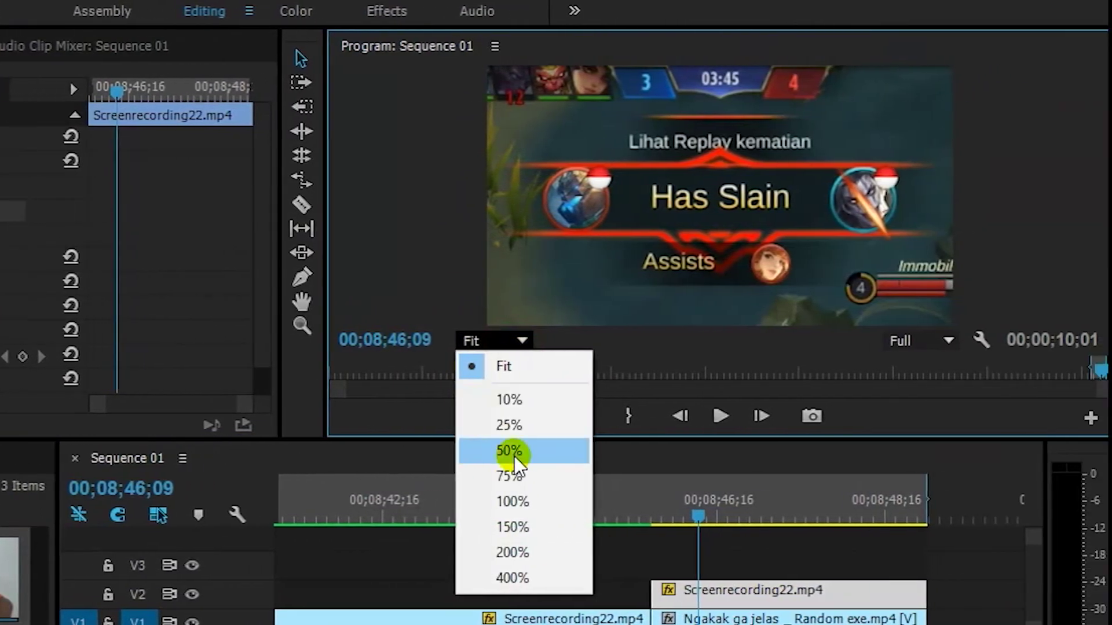
pyautogui.click(509, 451)
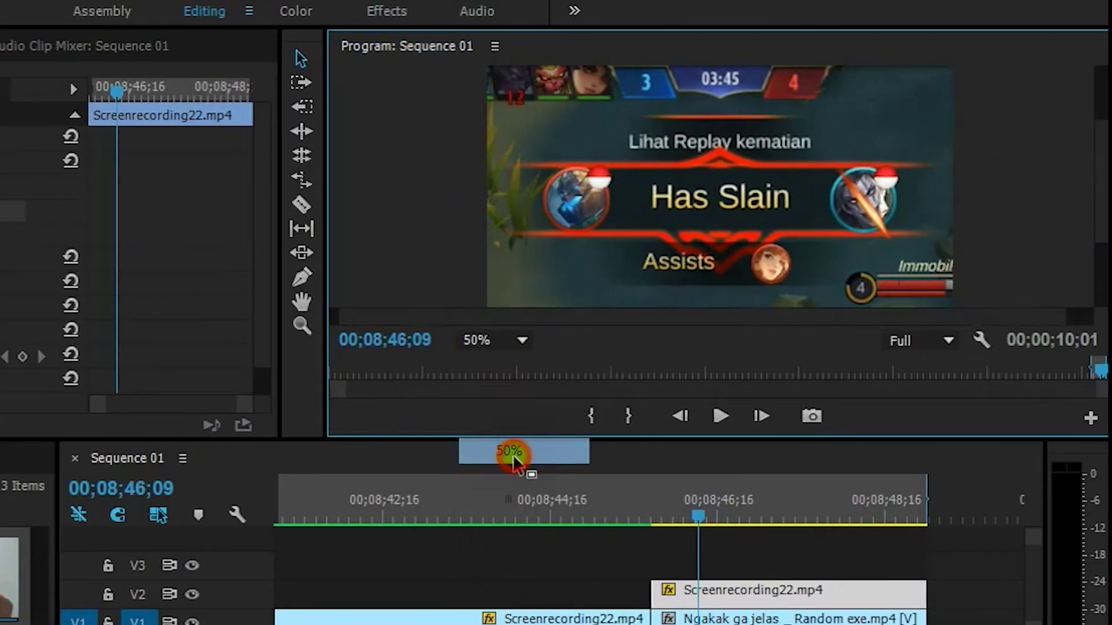
# - Trace mask points around the left and lower edges of the hero portrait
pyautogui.moveTo(1104, 206); pyautogui.dragTo(1103, 219)
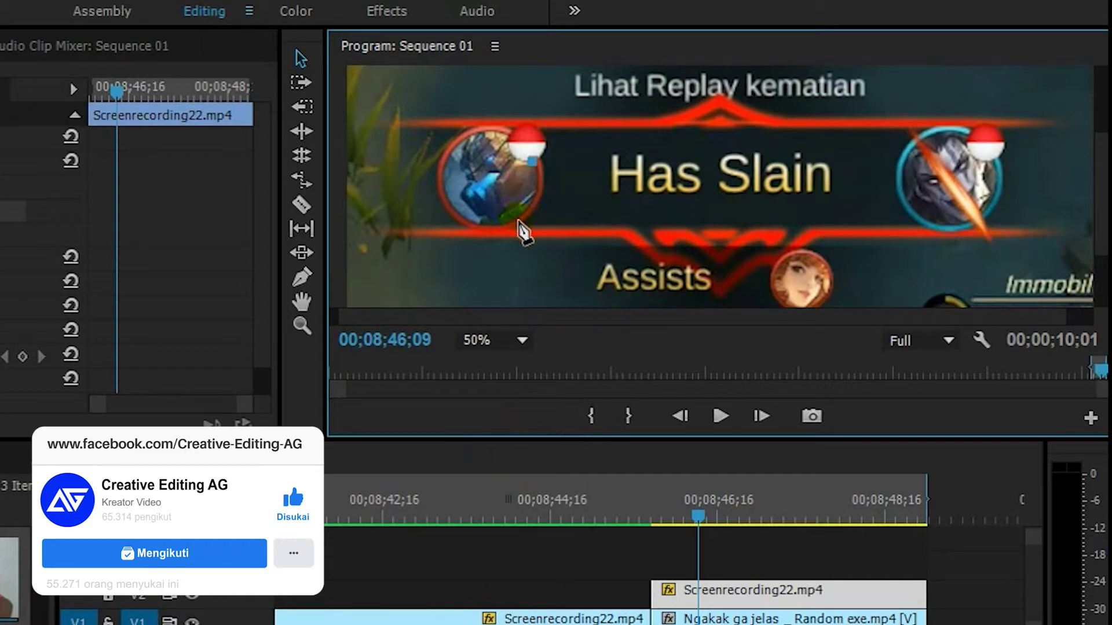
pyautogui.moveTo(510, 220); pyautogui.dragTo(480, 248)
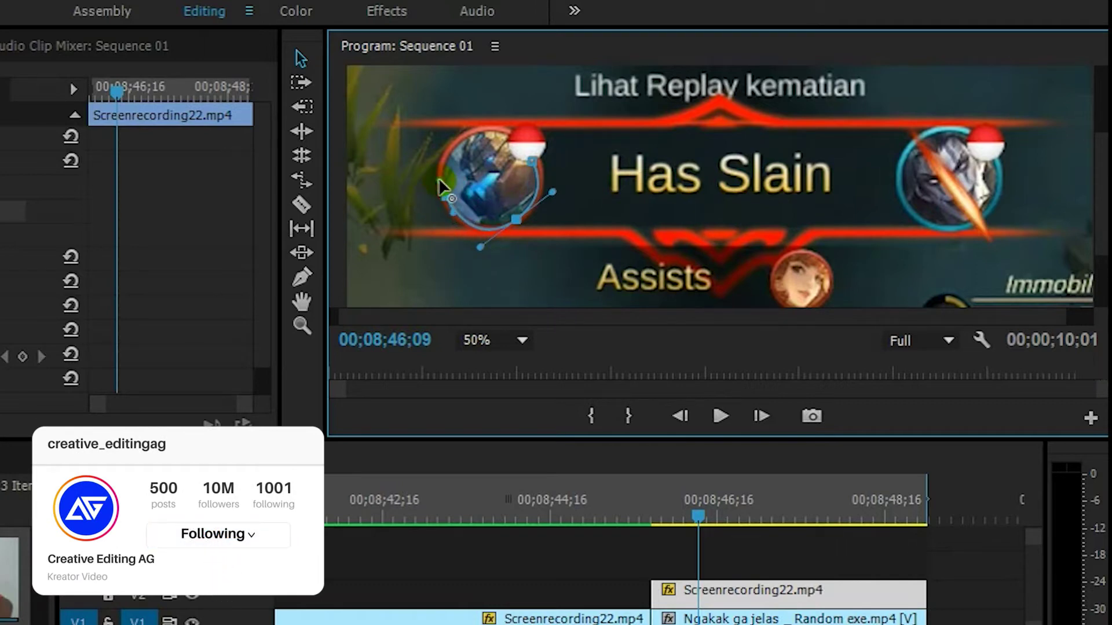
pyautogui.click(443, 189)
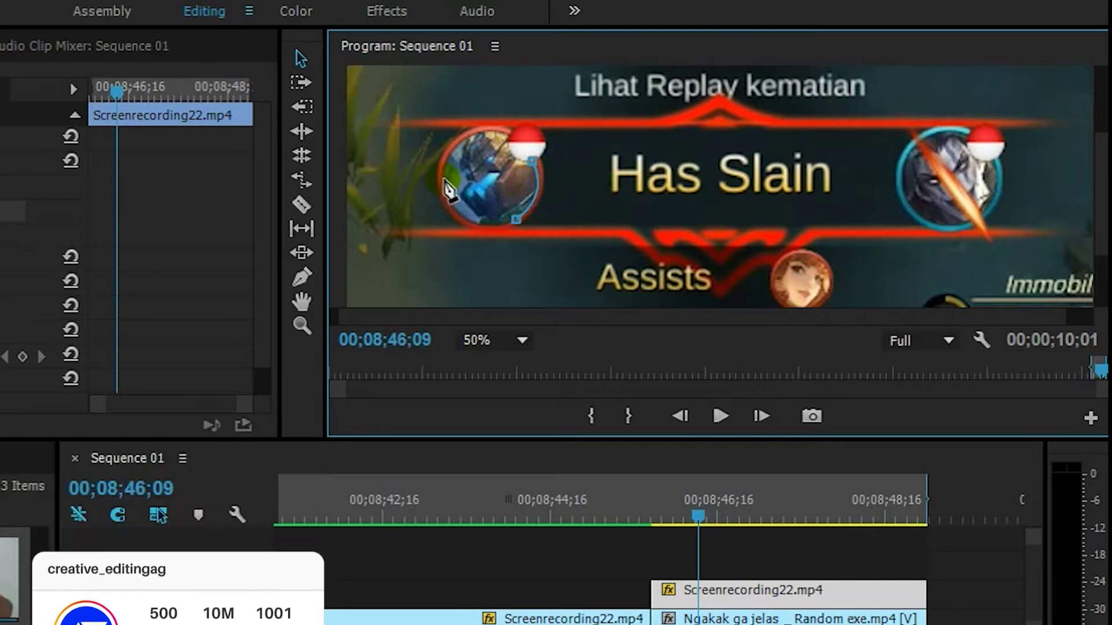
pyautogui.click(443, 180)
pyautogui.click(443, 179)
pyautogui.moveTo(440, 157); pyautogui.dragTo(446, 153)
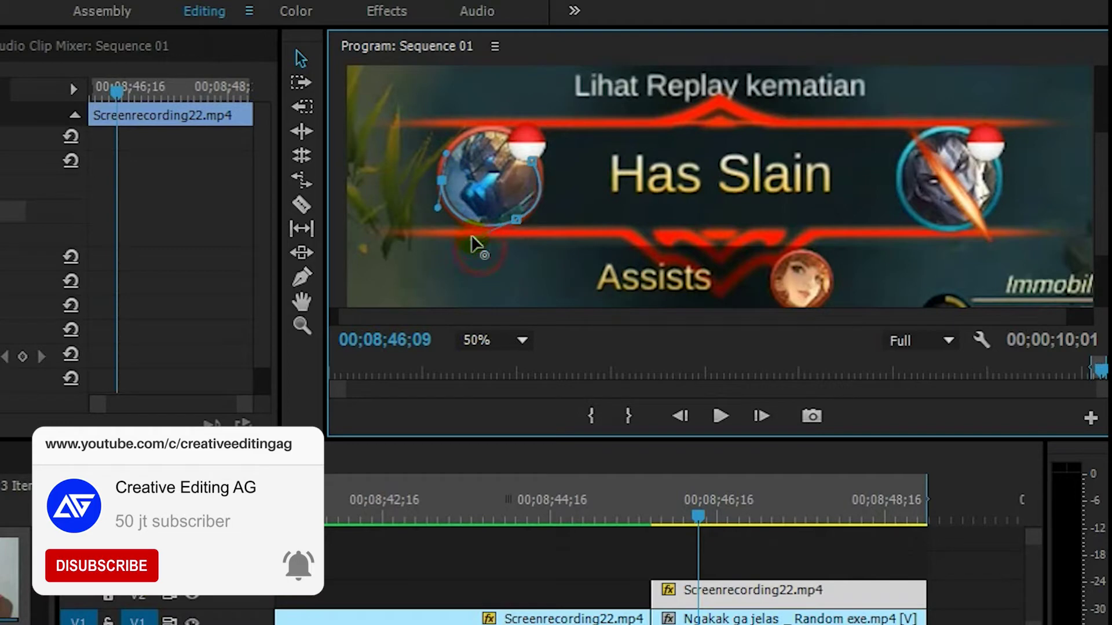
pyautogui.moveTo(480, 249); pyautogui.dragTo(480, 241)
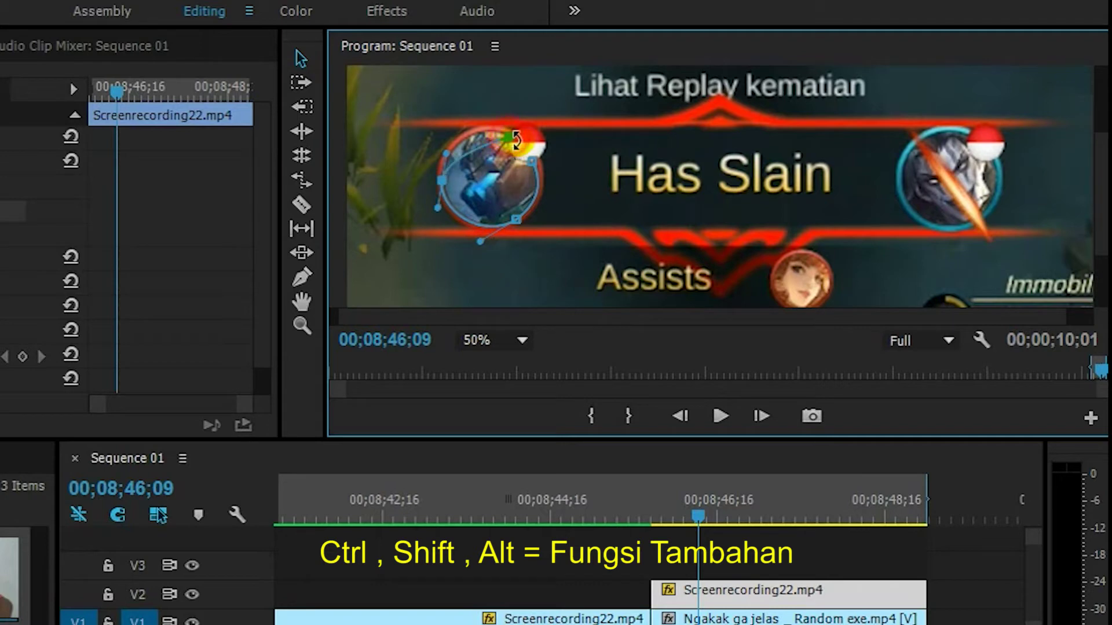
# - Curve the mask along the portrait's top and right edges into a closed circle
pyautogui.moveTo(516, 140); pyautogui.dragTo(533, 143)
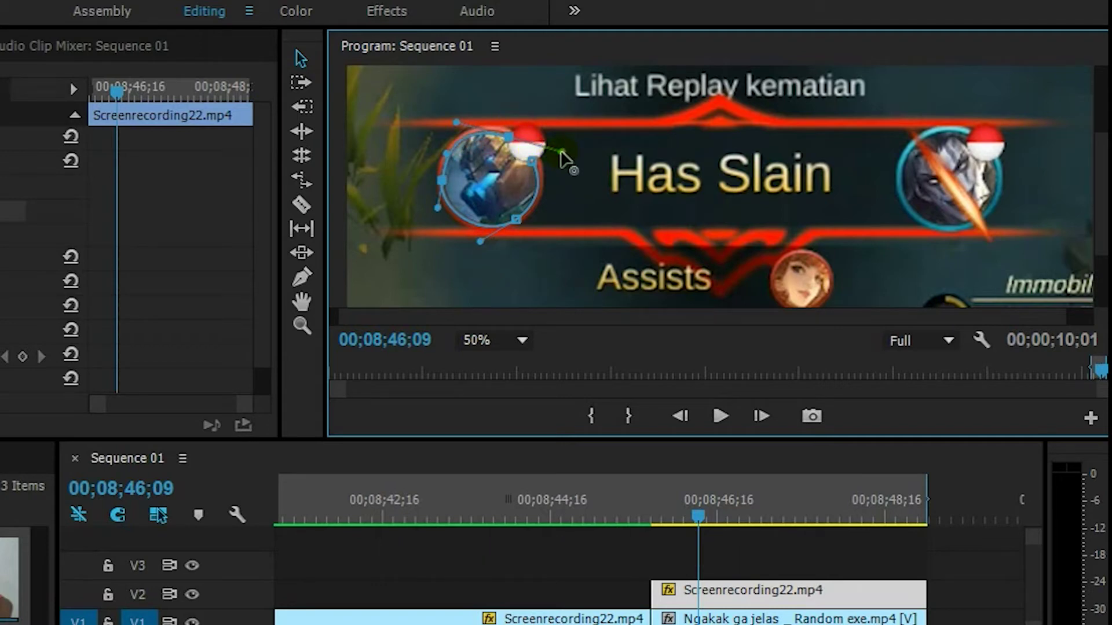
pyautogui.moveTo(537, 172); pyautogui.dragTo(586, 153)
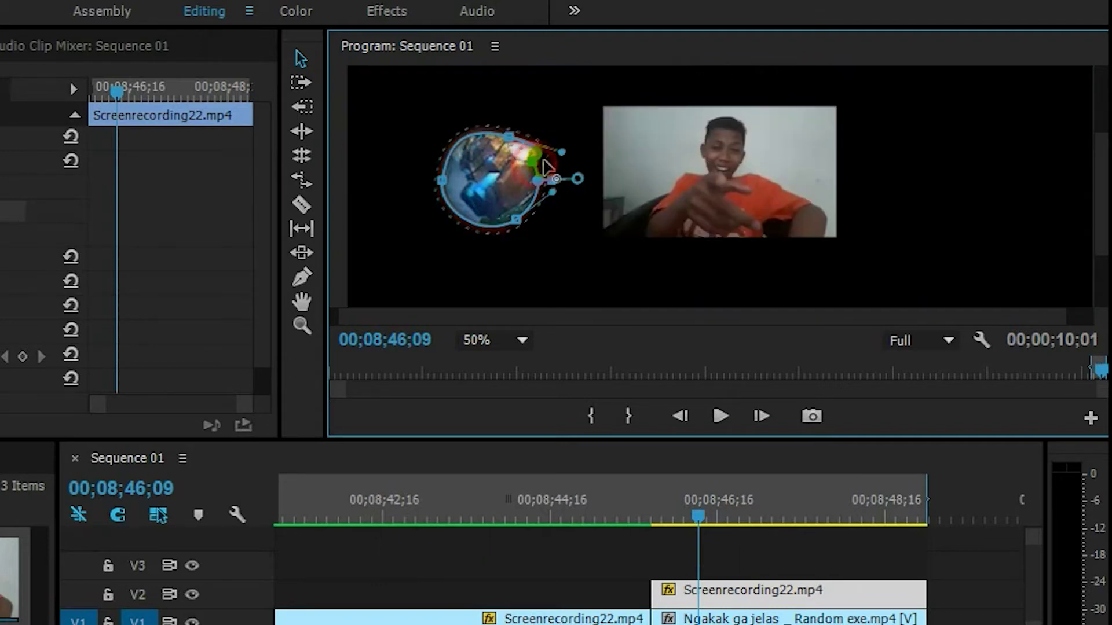
pyautogui.moveTo(563, 153); pyautogui.dragTo(528, 148)
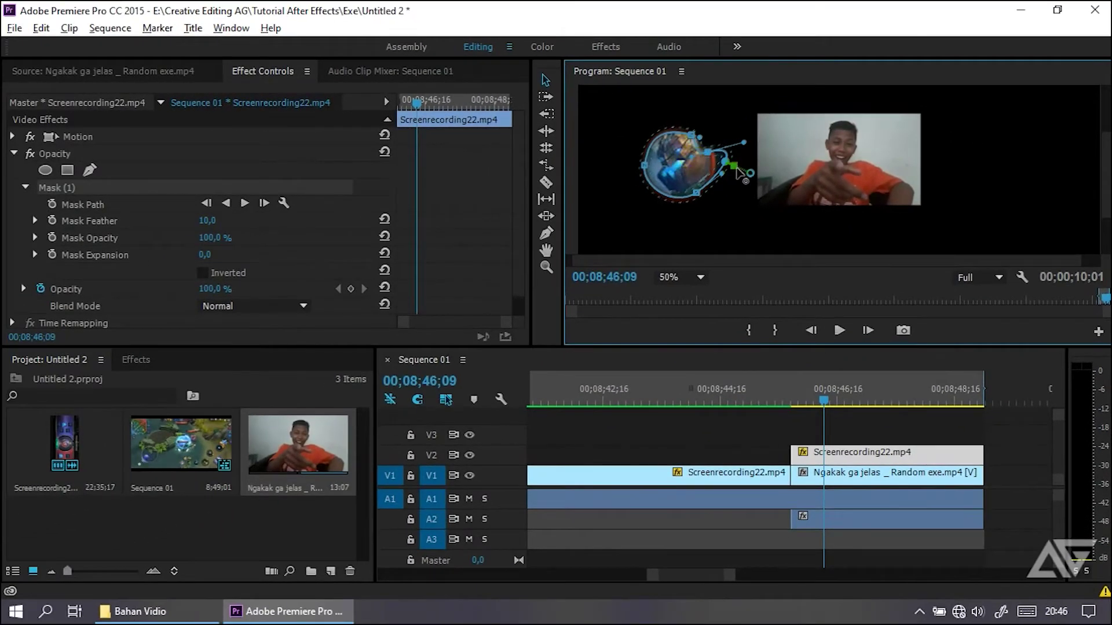
pyautogui.moveTo(736, 171); pyautogui.dragTo(720, 181)
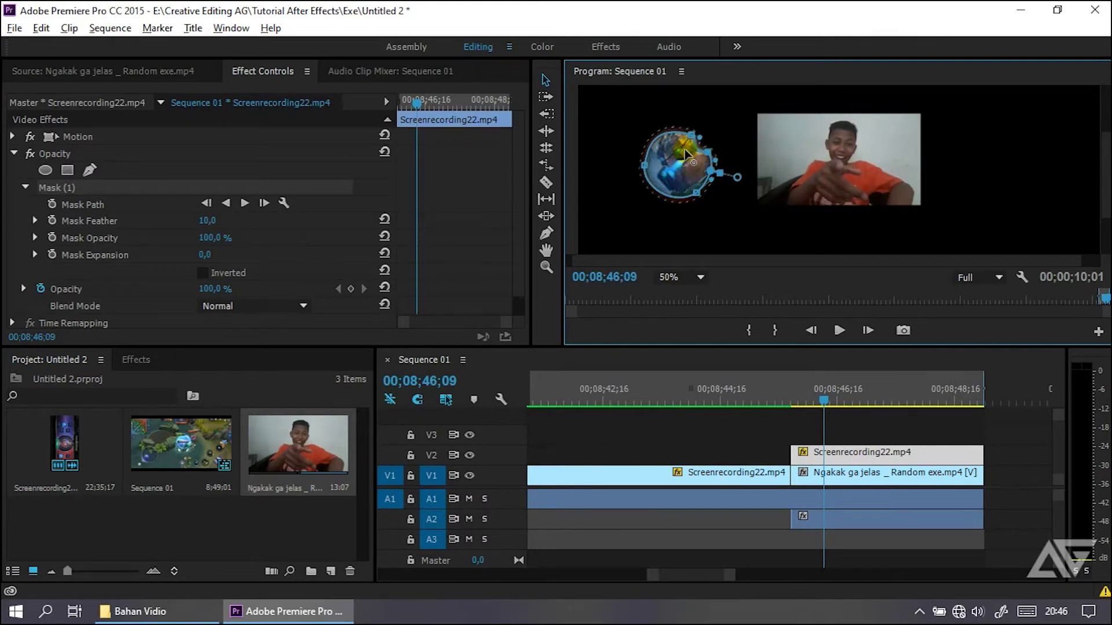
pyautogui.moveTo(703, 137); pyautogui.dragTo(707, 141)
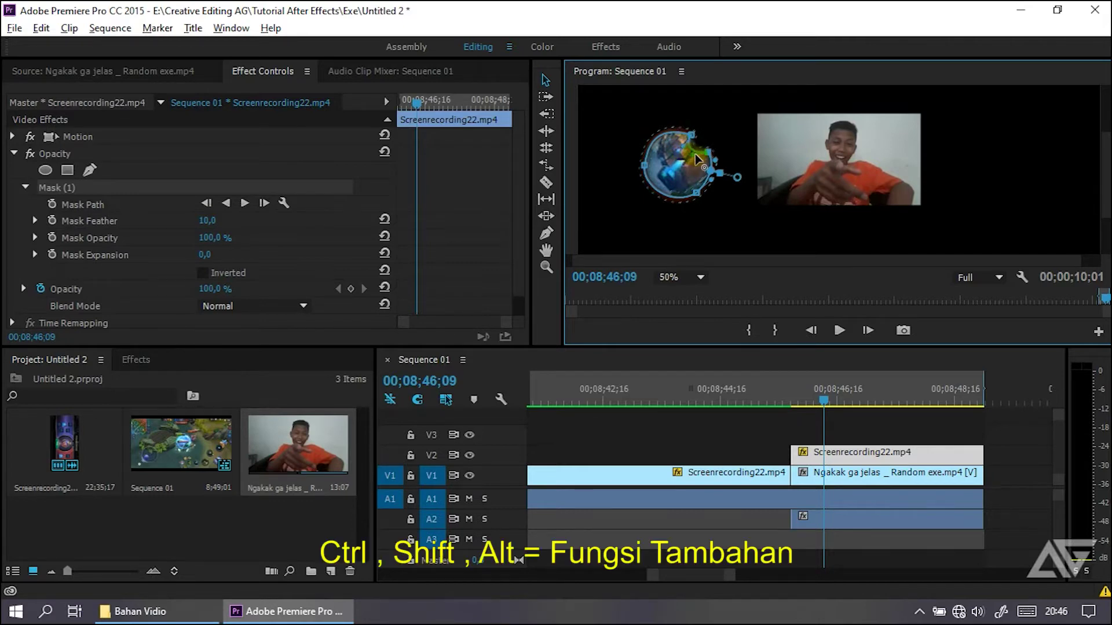
pyautogui.click(689, 153)
pyautogui.click(698, 156)
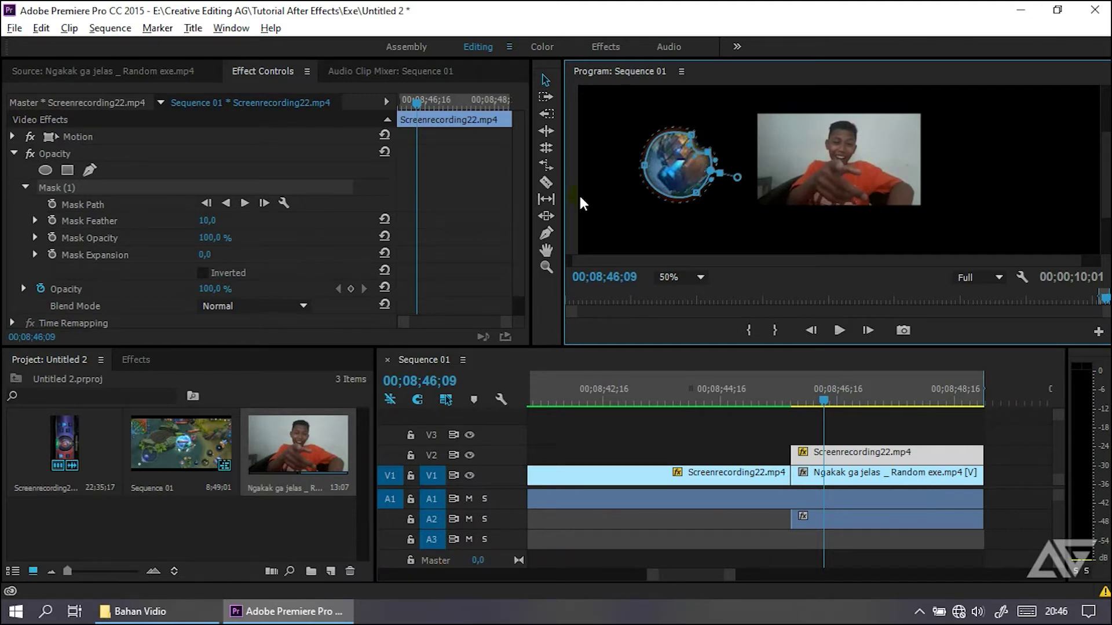
pyautogui.click(341, 242)
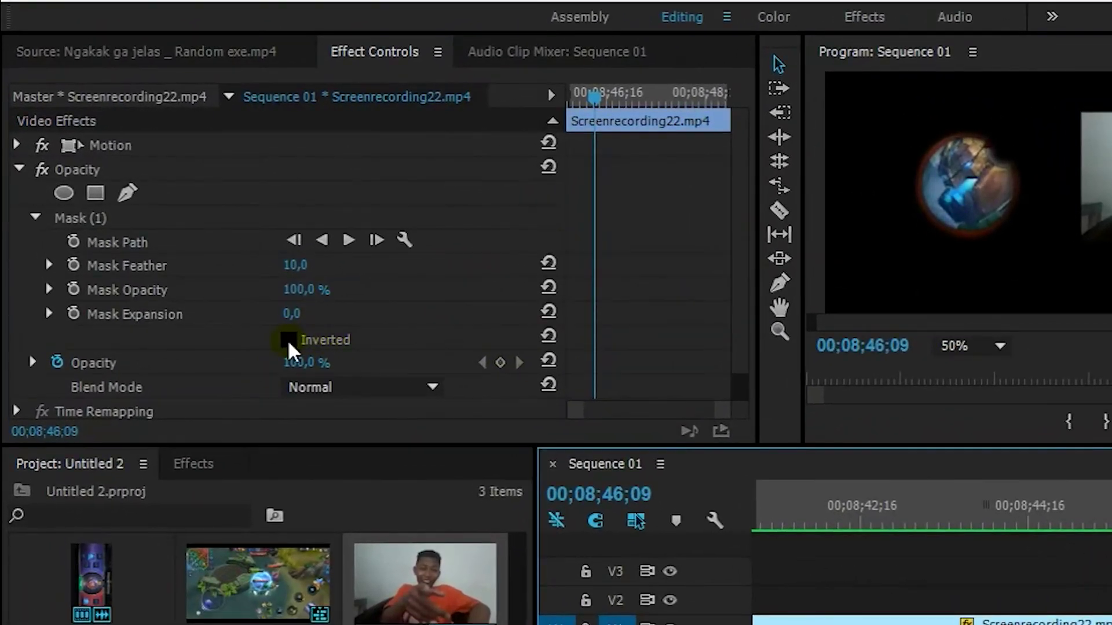
# - Invert Mask (1) and set its feather to 5
pyautogui.click(288, 340)
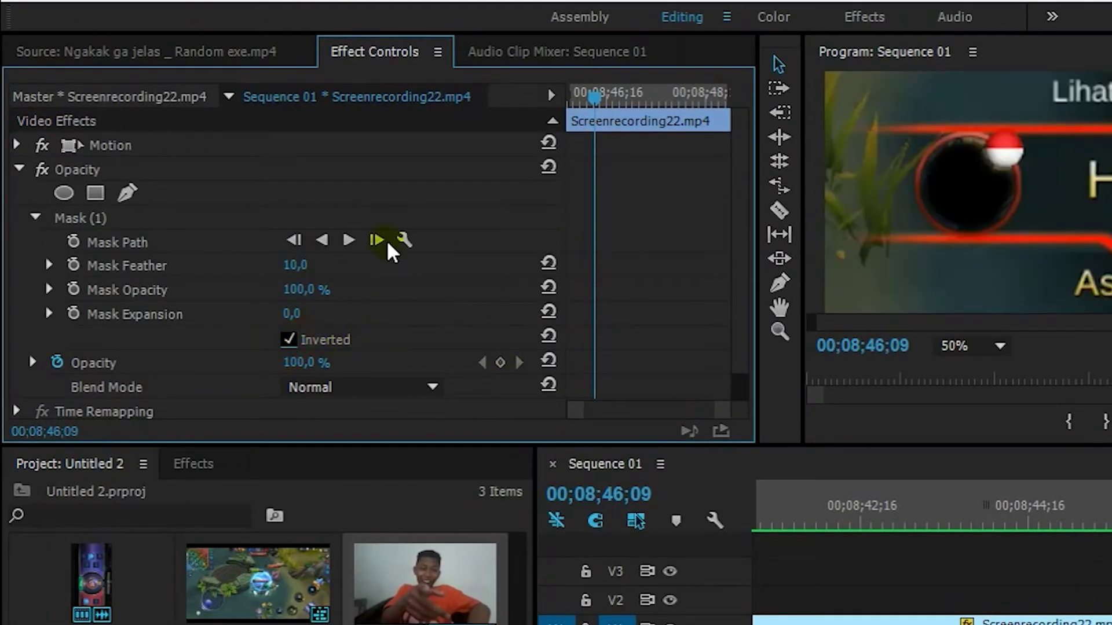
pyautogui.click(123, 218)
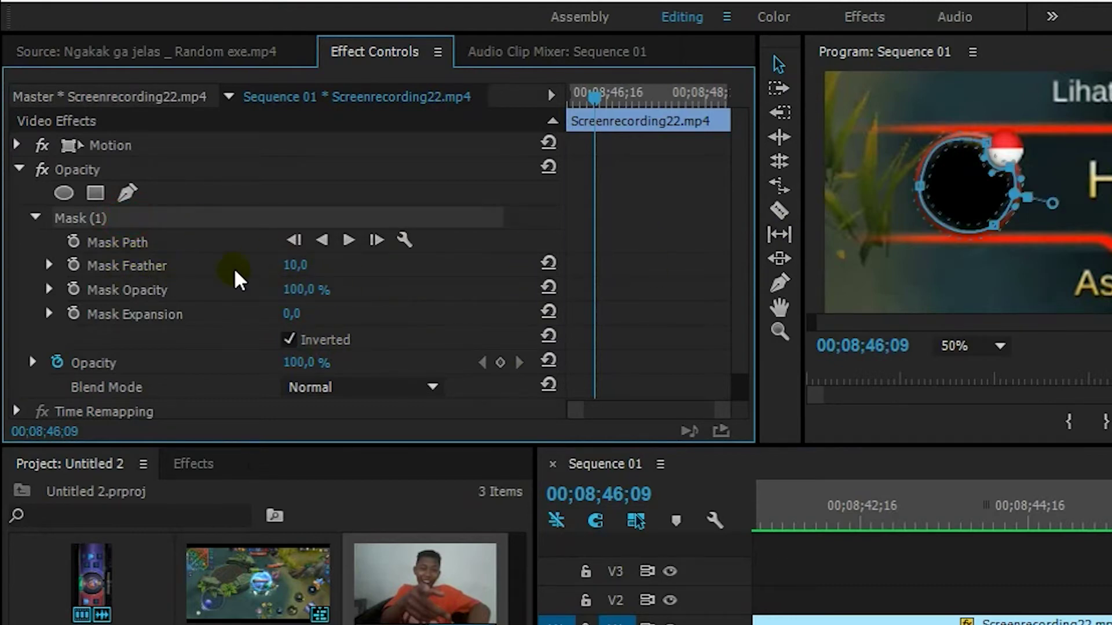
pyautogui.click(295, 264)
pyautogui.write('5')
pyautogui.click(392, 271)
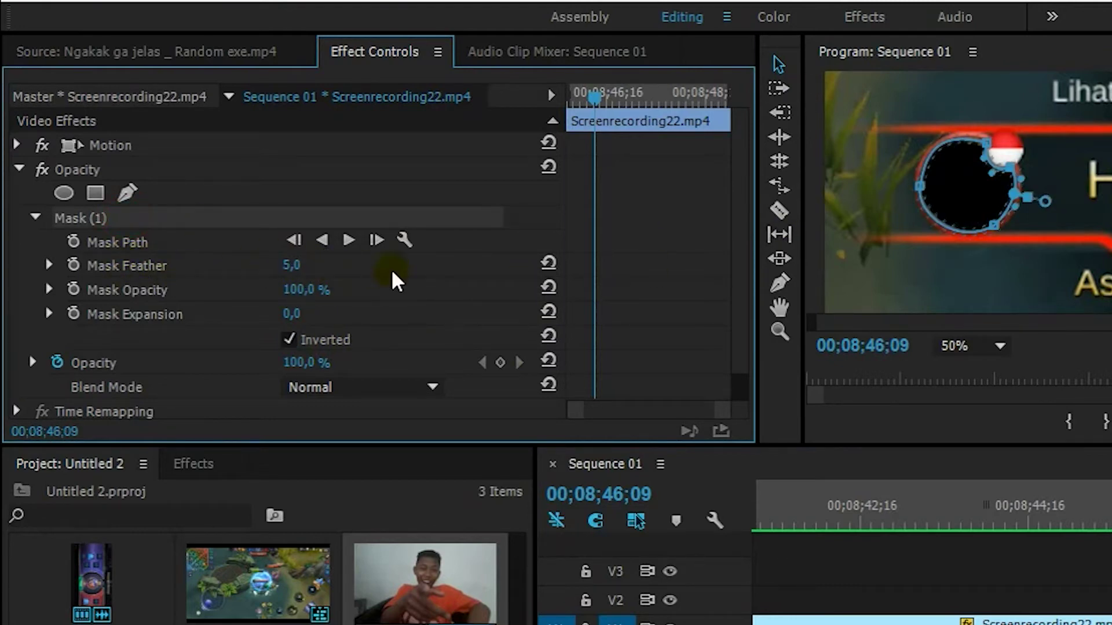
pyautogui.click(437, 286)
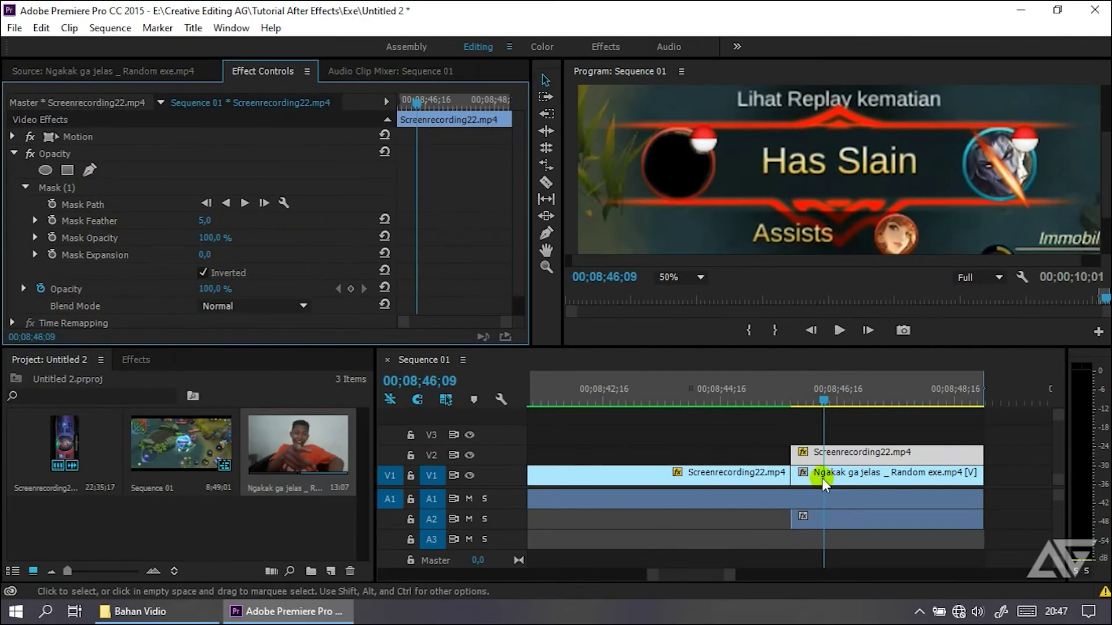
# - Reselect the V2 game clip and hide it to view the meme clip beneath
pyautogui.click(829, 483)
pyautogui.click(819, 454)
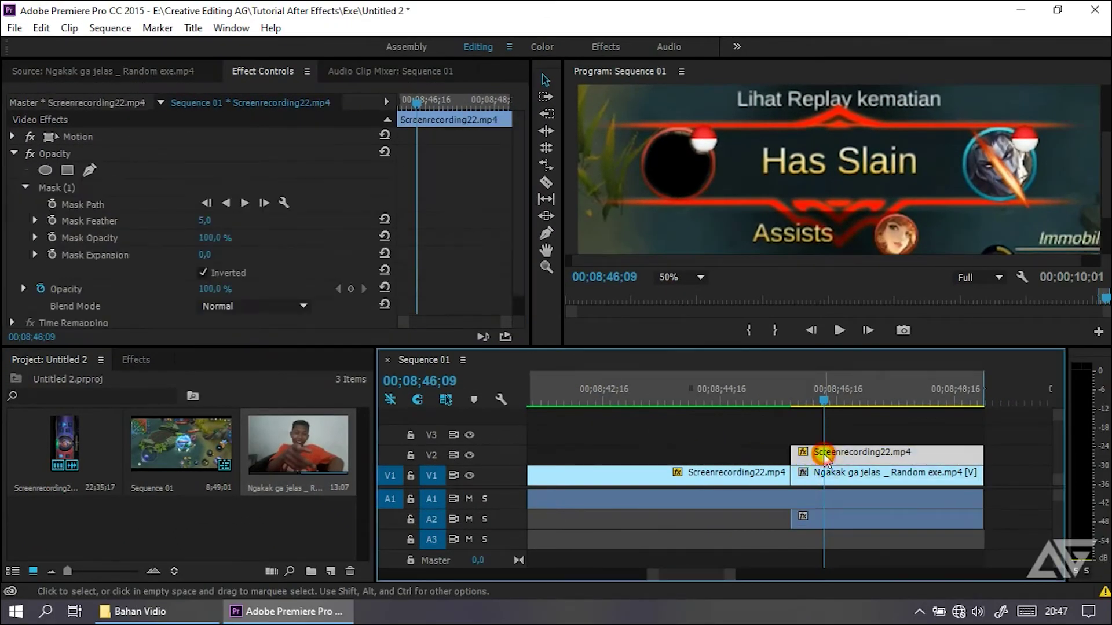
pyautogui.click(469, 455)
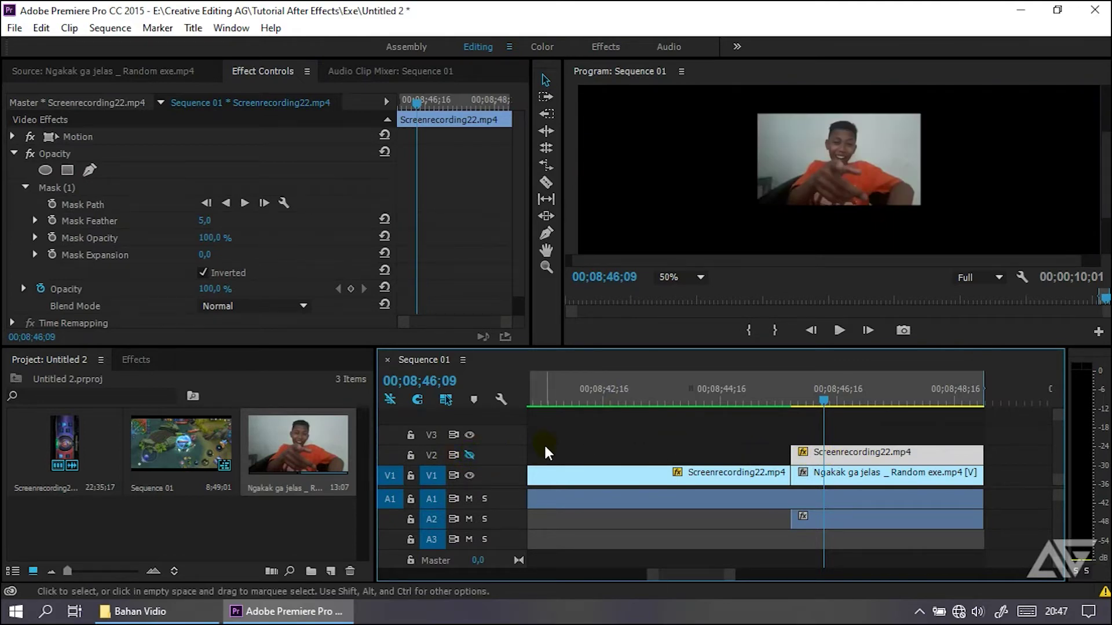
# - Unhide V2 and scrub the meme clip's Scale and Position to place it in the circle
pyautogui.click(469, 454)
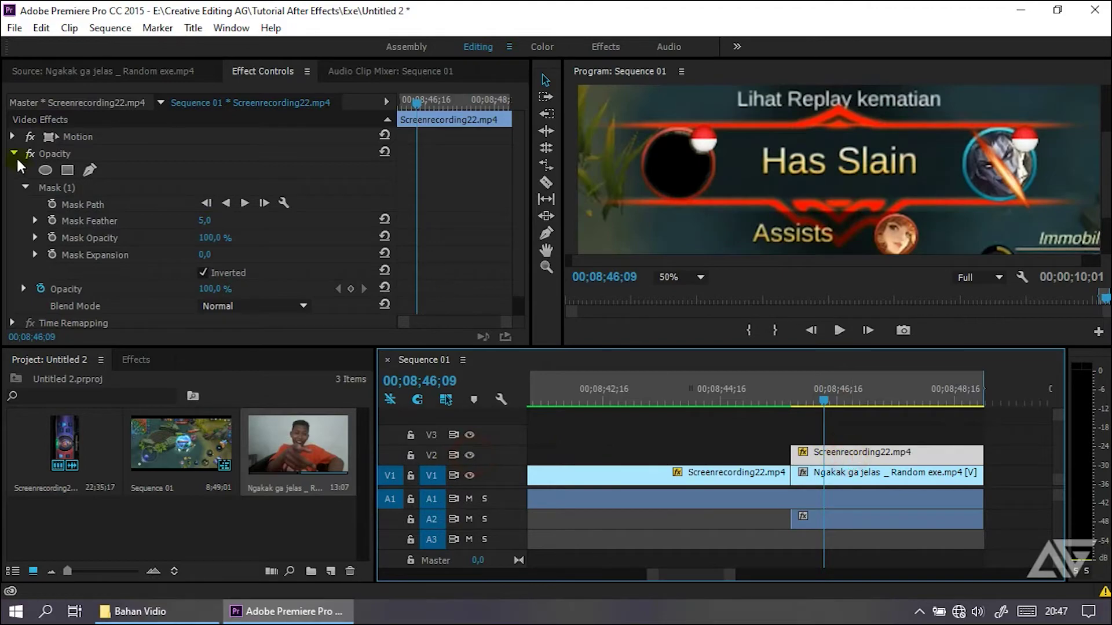
pyautogui.click(851, 475)
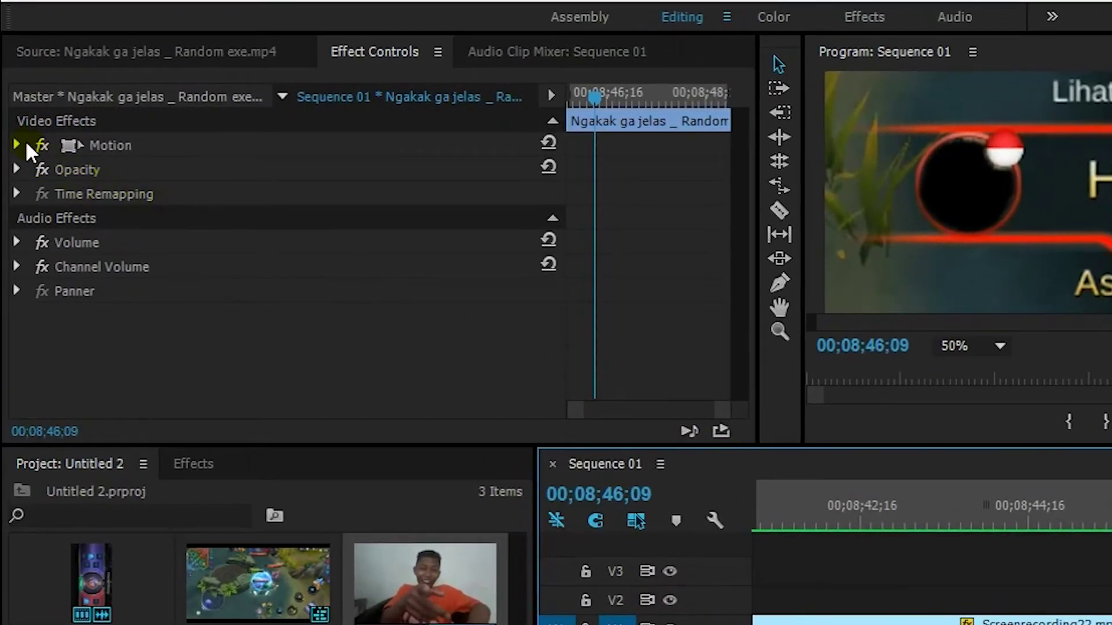
pyautogui.click(23, 144)
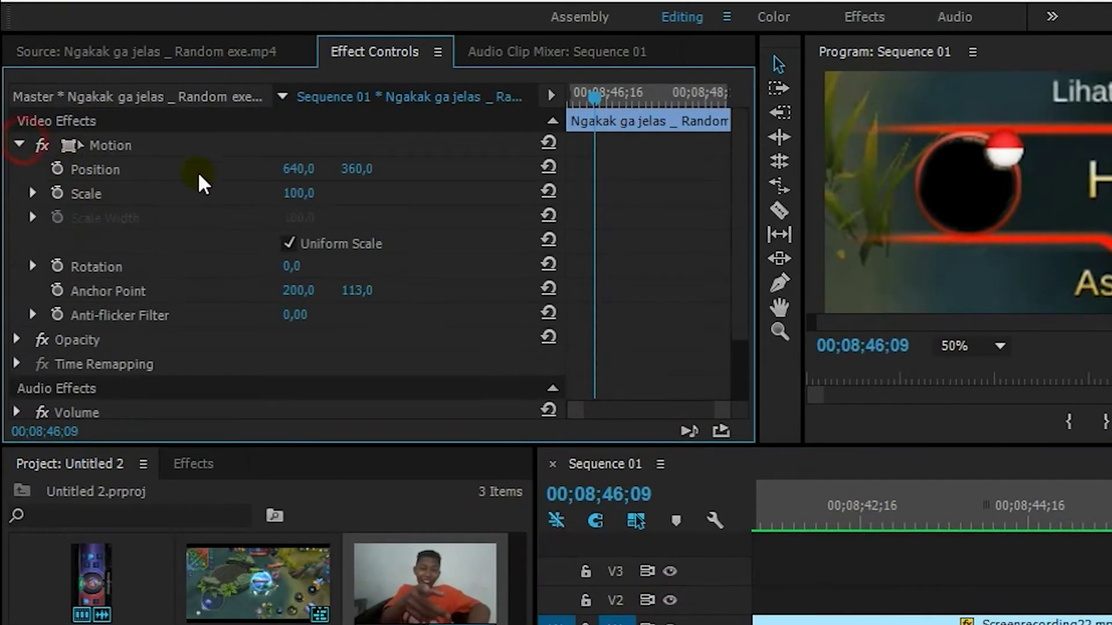
pyautogui.moveTo(298, 193); pyautogui.dragTo(344, 193)
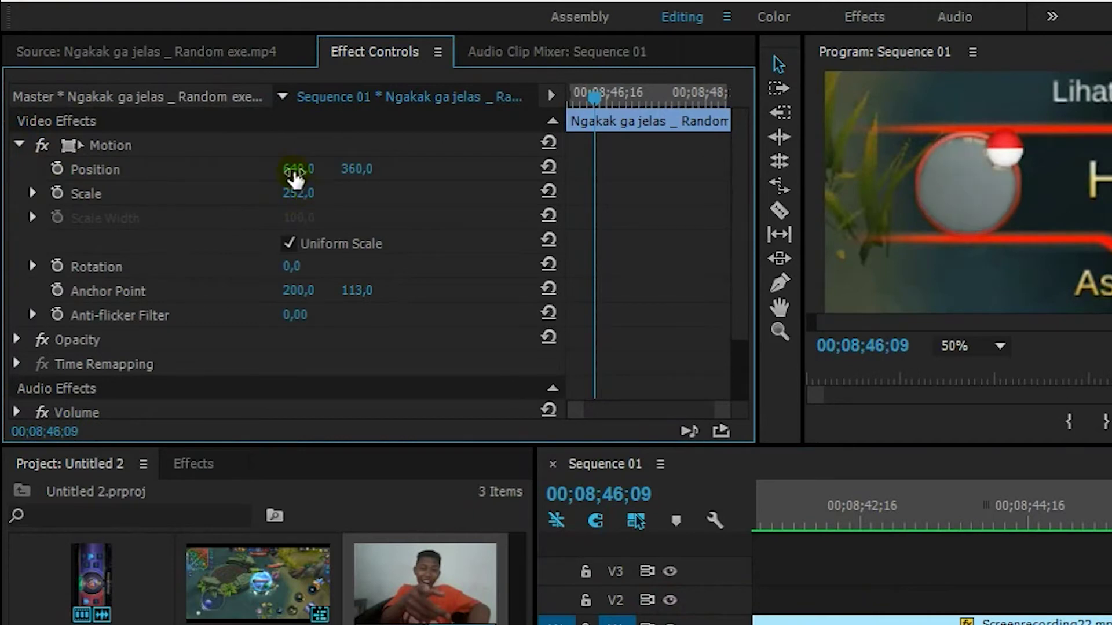
pyautogui.moveTo(298, 168); pyautogui.dragTo(308, 171)
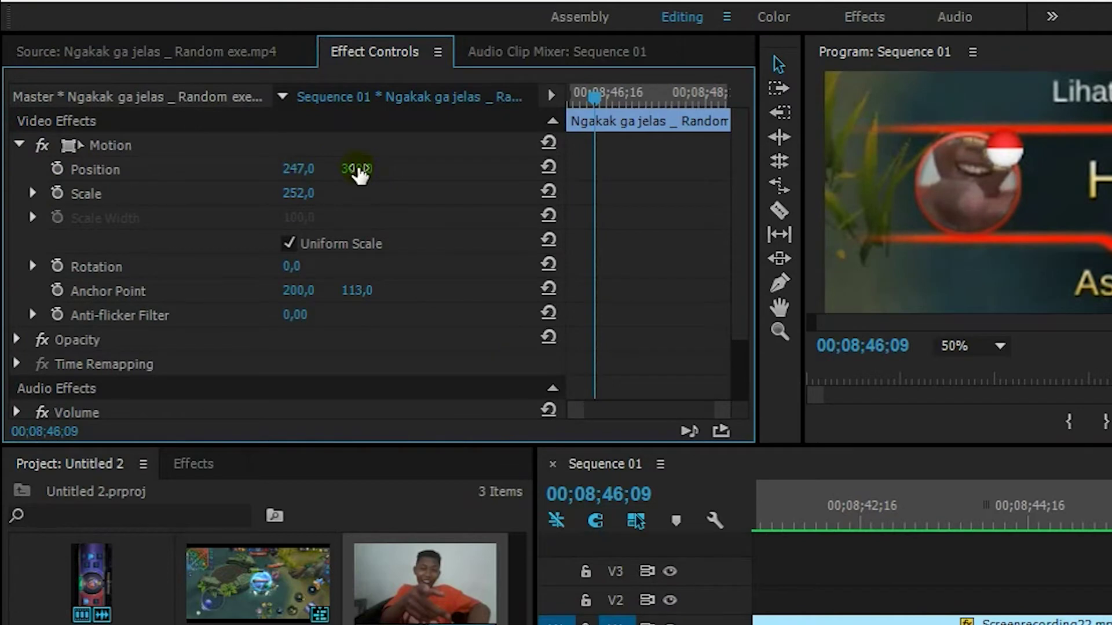
pyautogui.moveTo(359, 174); pyautogui.dragTo(428, 174)
pyautogui.moveTo(357, 168); pyautogui.dragTo(311, 192)
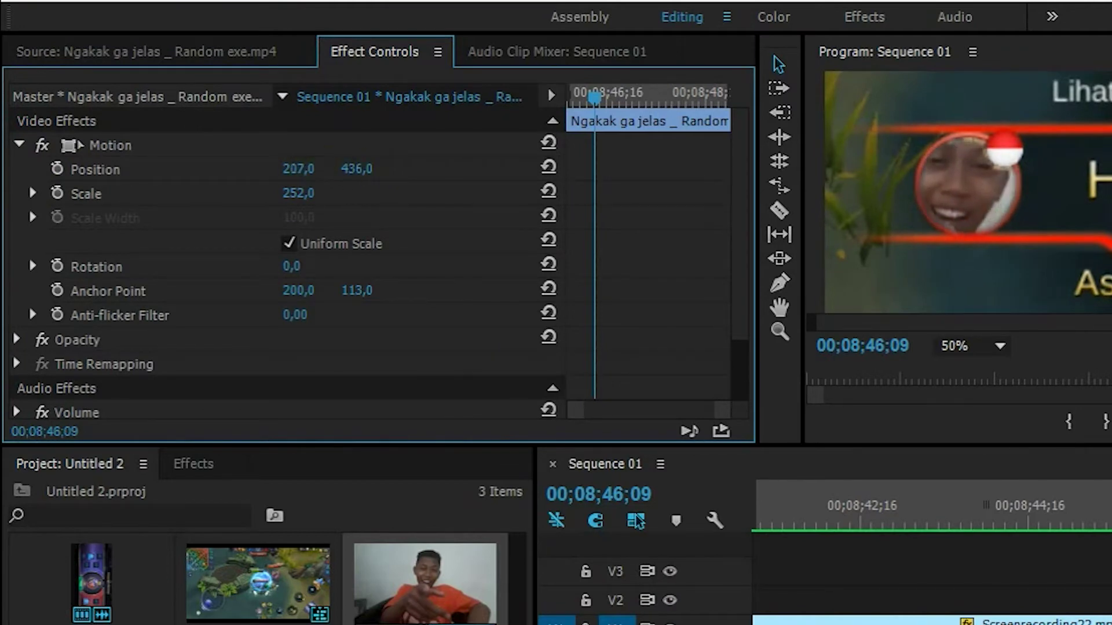
# - Set the meme clip's Scale to 220 and nudge it to Position 244, 393
pyautogui.click(313, 190)
pyautogui.write('2')
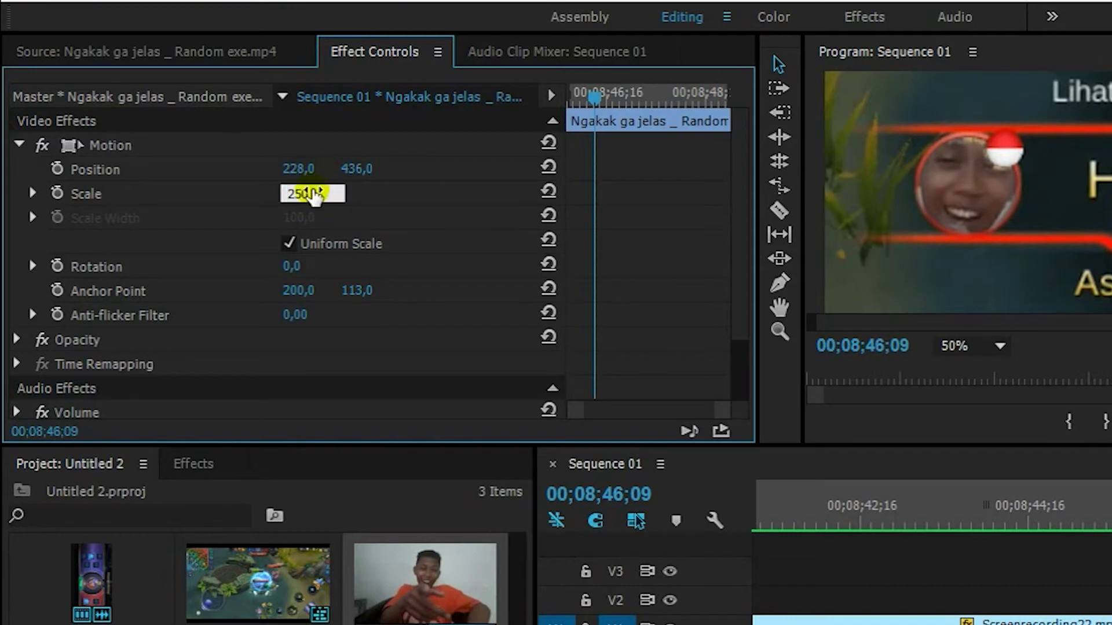
pyautogui.press('Return')
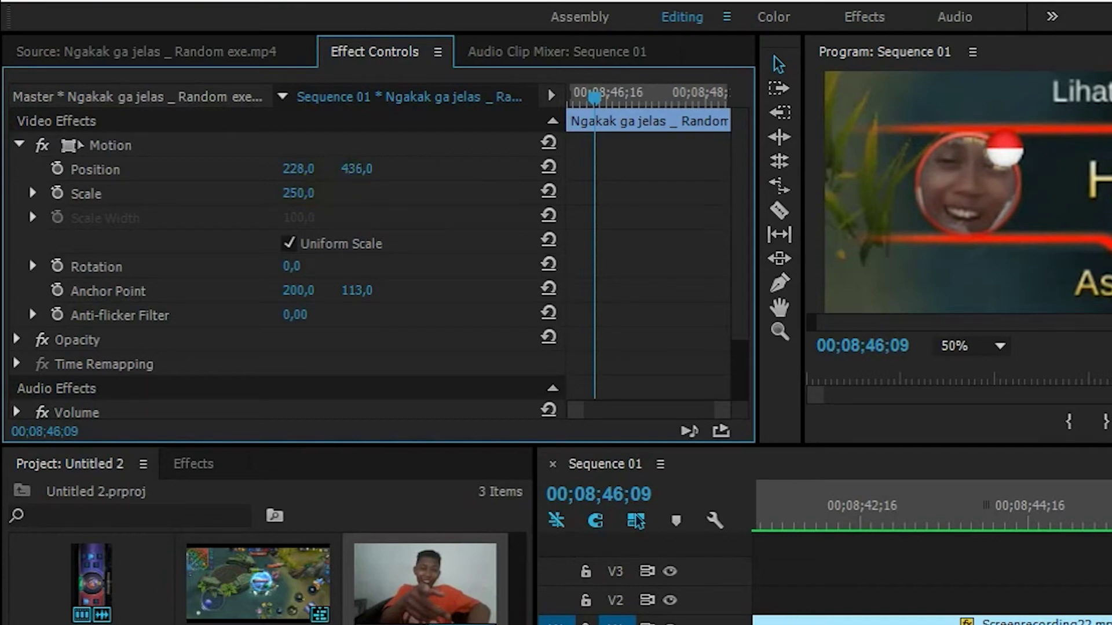
pyautogui.click(312, 194)
pyautogui.press('Return')
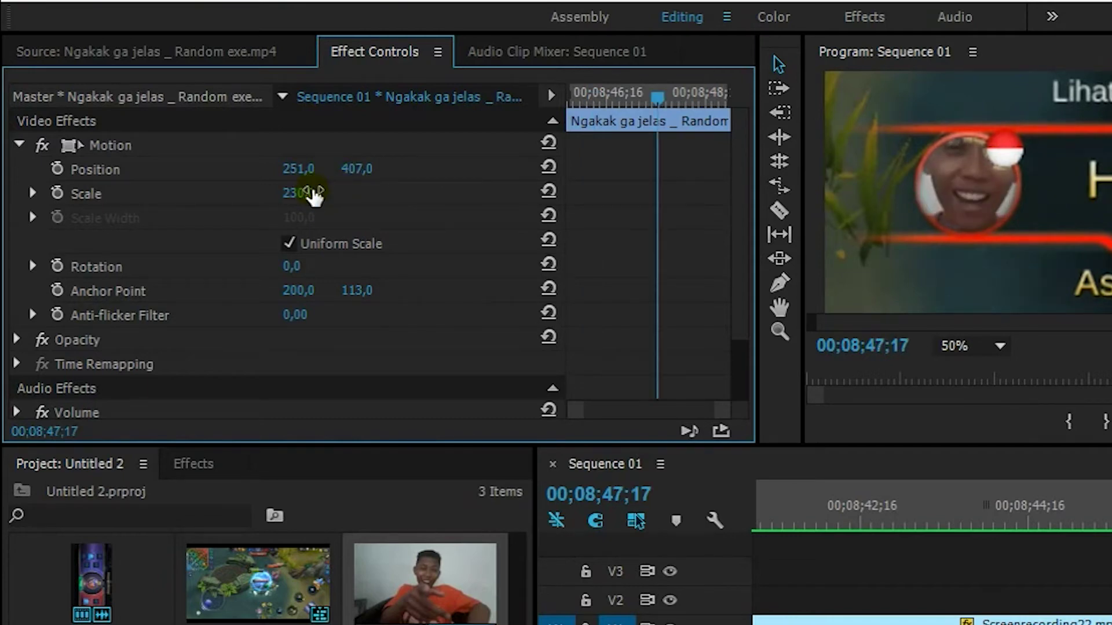
pyautogui.click(310, 193)
pyautogui.write('220')
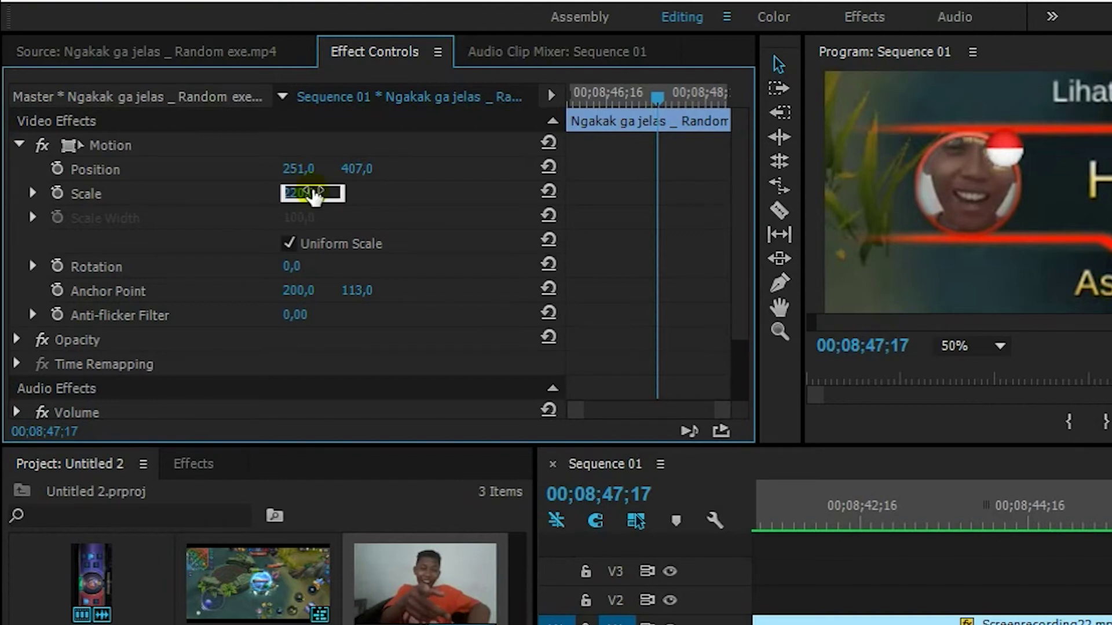
pyautogui.press('Return')
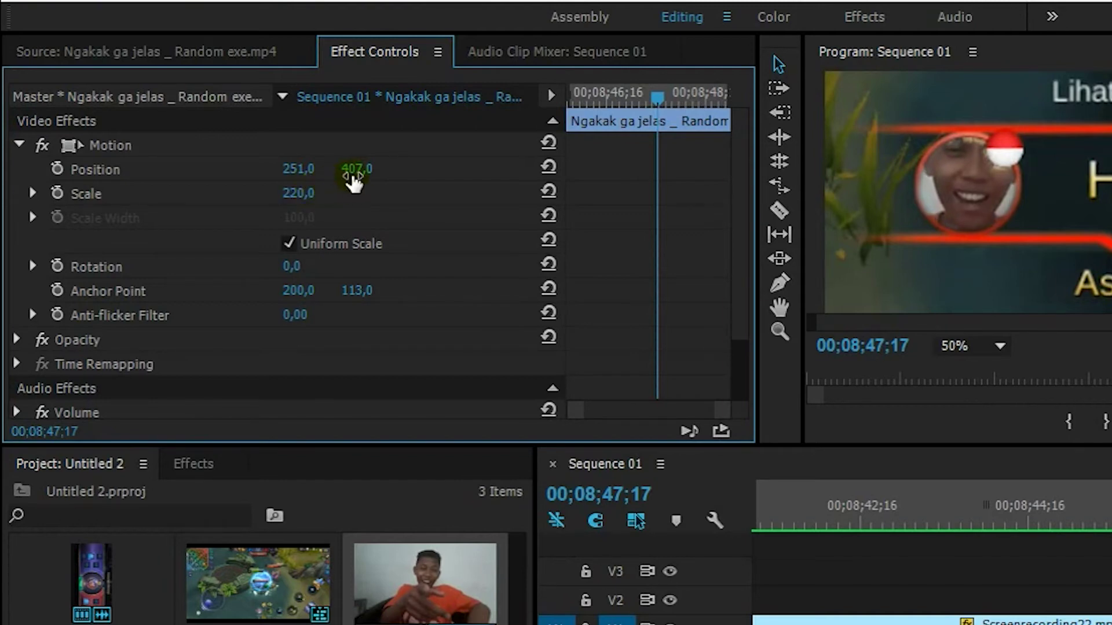
pyautogui.moveTo(356, 169)
pyautogui.mouseDown()
pyautogui.moveTo(341, 181)
pyautogui.moveTo(301, 169)
pyautogui.moveTo(336, 173)
pyautogui.mouseUp()
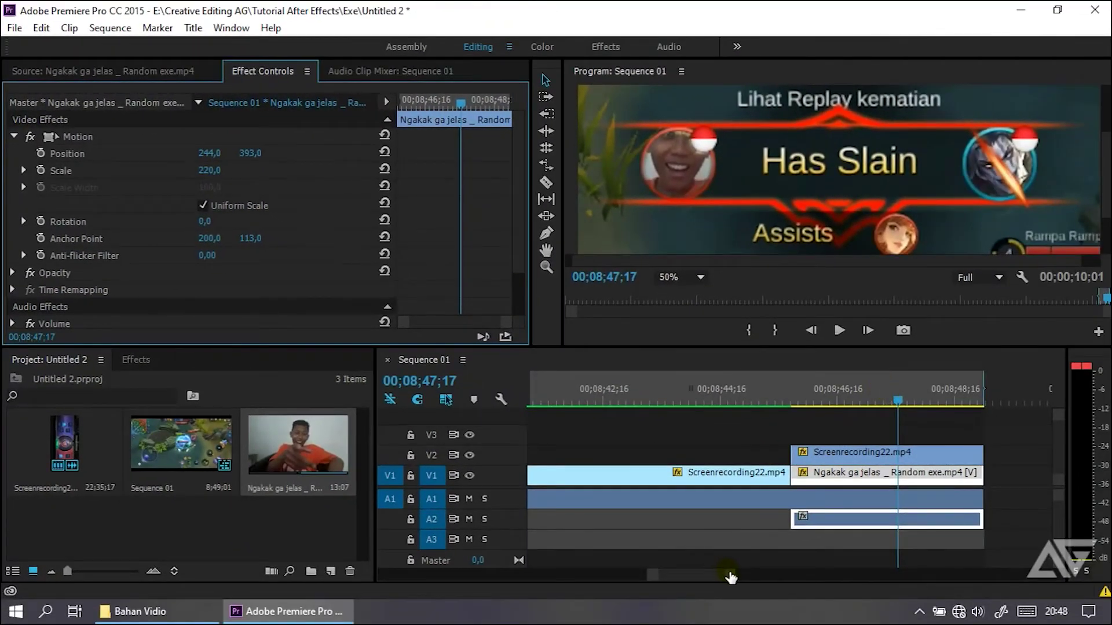
pyautogui.moveTo(733, 575); pyautogui.dragTo(747, 586)
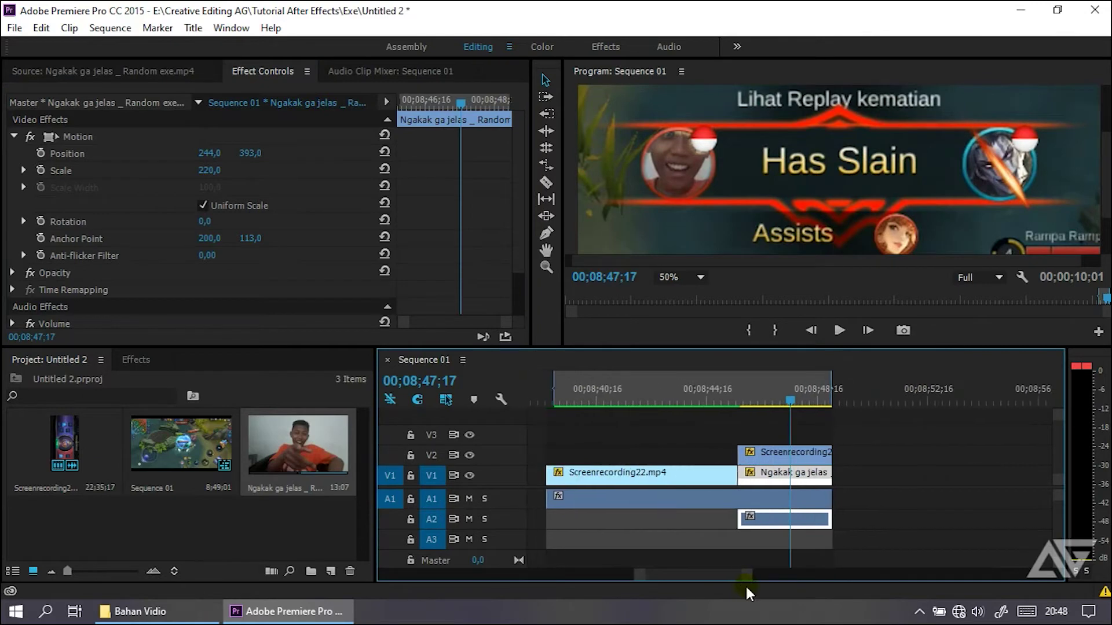
# - Render the sequence effects and preview the result, stopping at the kill moment
pyautogui.click(113, 28)
pyautogui.click(145, 67)
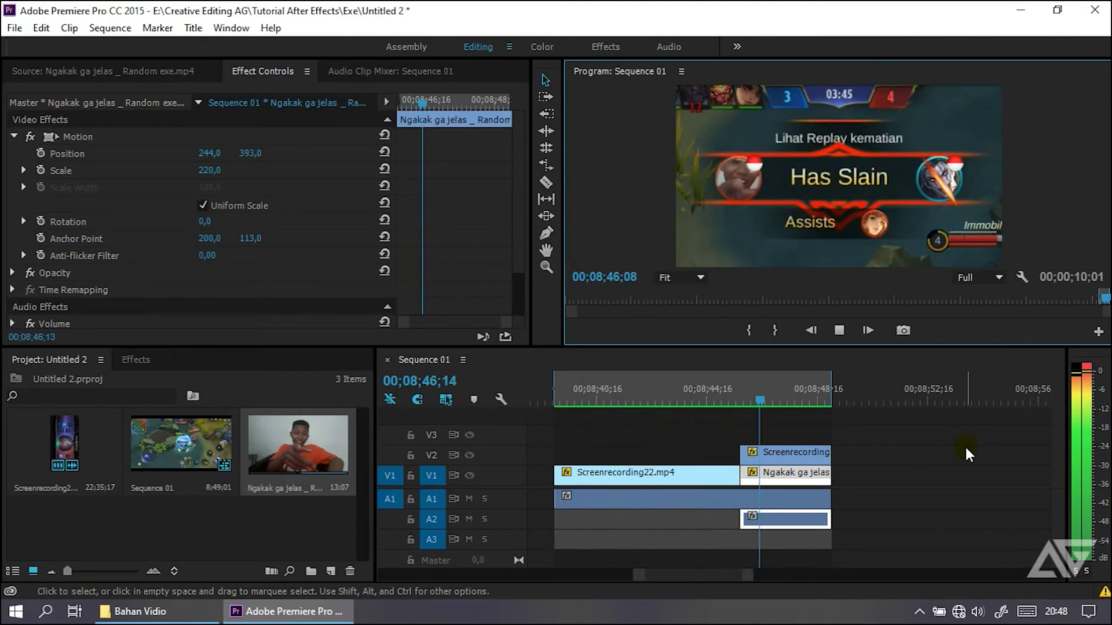
pyautogui.click(792, 400)
# - Shift the meme clip's Position Y so its face fits the portrait circle (244, 415)
pyautogui.click(789, 453)
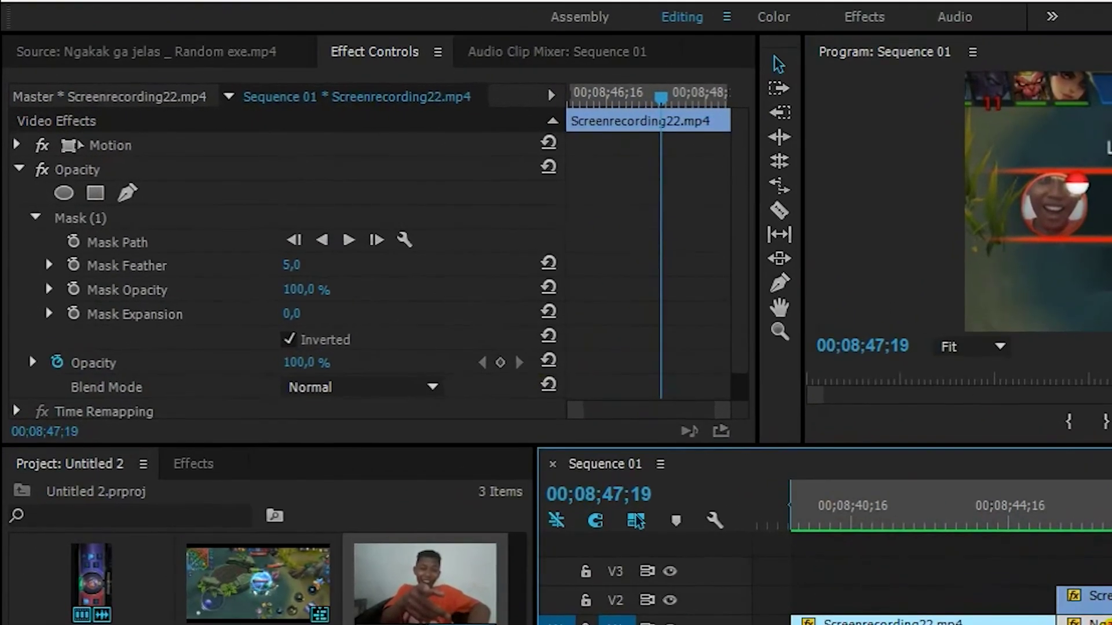
pyautogui.click(1083, 623)
pyautogui.moveTo(359, 174); pyautogui.dragTo(414, 181)
pyautogui.press('Up')
pyautogui.press('Up')
pyautogui.press('Up')
pyautogui.press('Up')
pyautogui.press('Up')
pyautogui.press('Up')
pyautogui.hotkey('shift', 'Up')
pyautogui.click(438, 199)
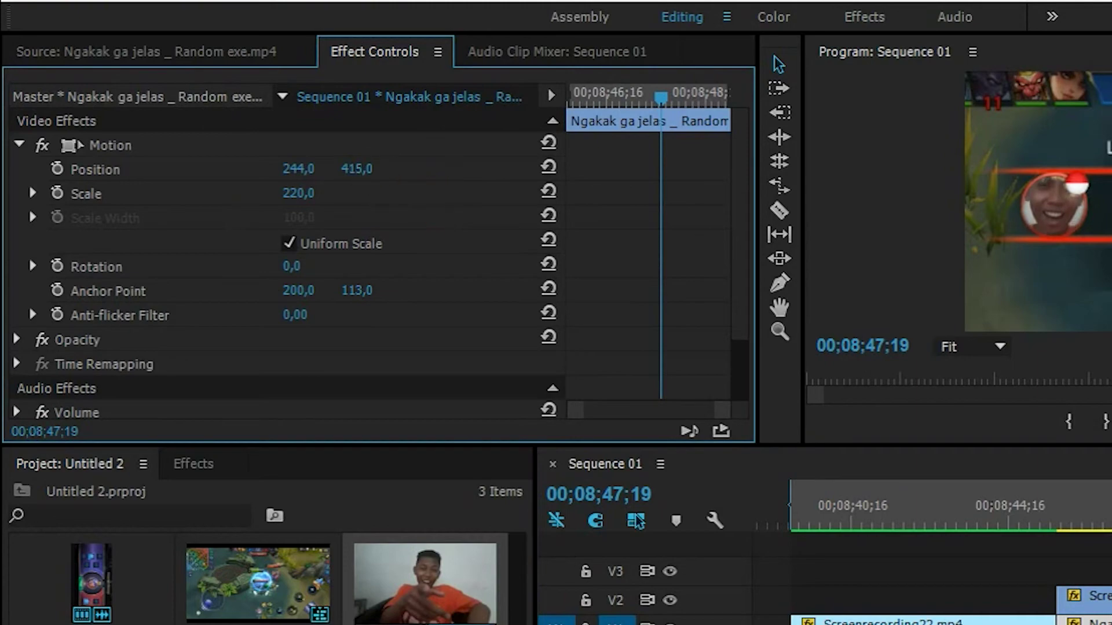
pyautogui.moveTo(356, 168); pyautogui.dragTo(348, 168)
# - Rewind before the kill, play back the portrait effect and render the preview
pyautogui.moveTo(957, 465); pyautogui.dragTo(919, 469)
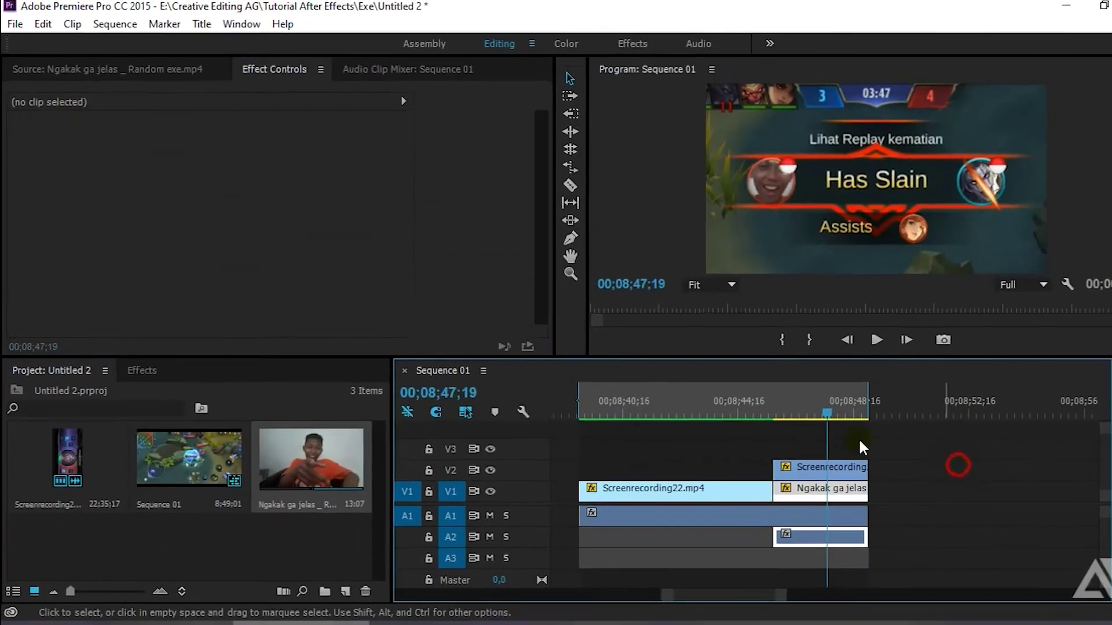
pyautogui.moveTo(753, 405); pyautogui.dragTo(736, 404)
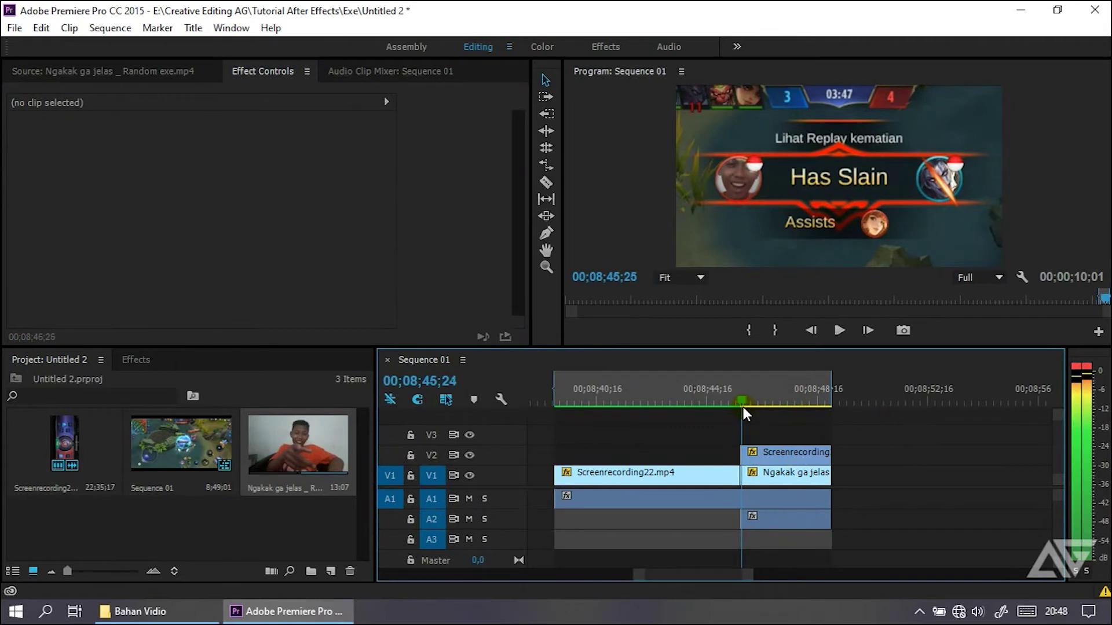
pyautogui.press('space')
pyautogui.press('Return')
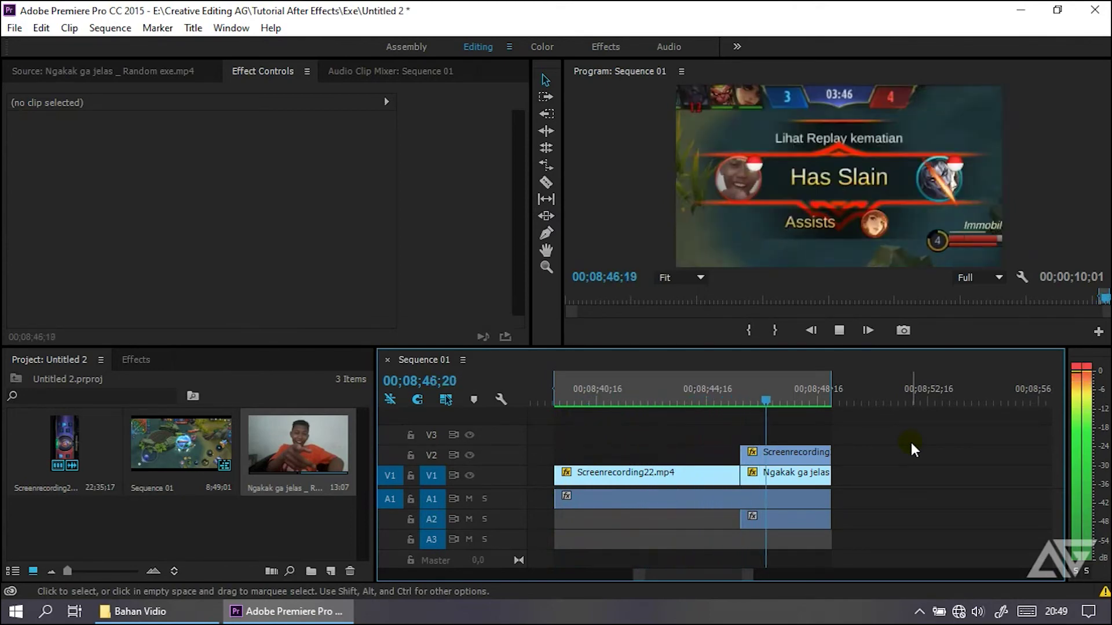
# - Play back the gameplay audio and park the playhead where the meme clip starts
pyautogui.click(774, 399)
pyautogui.click(774, 498)
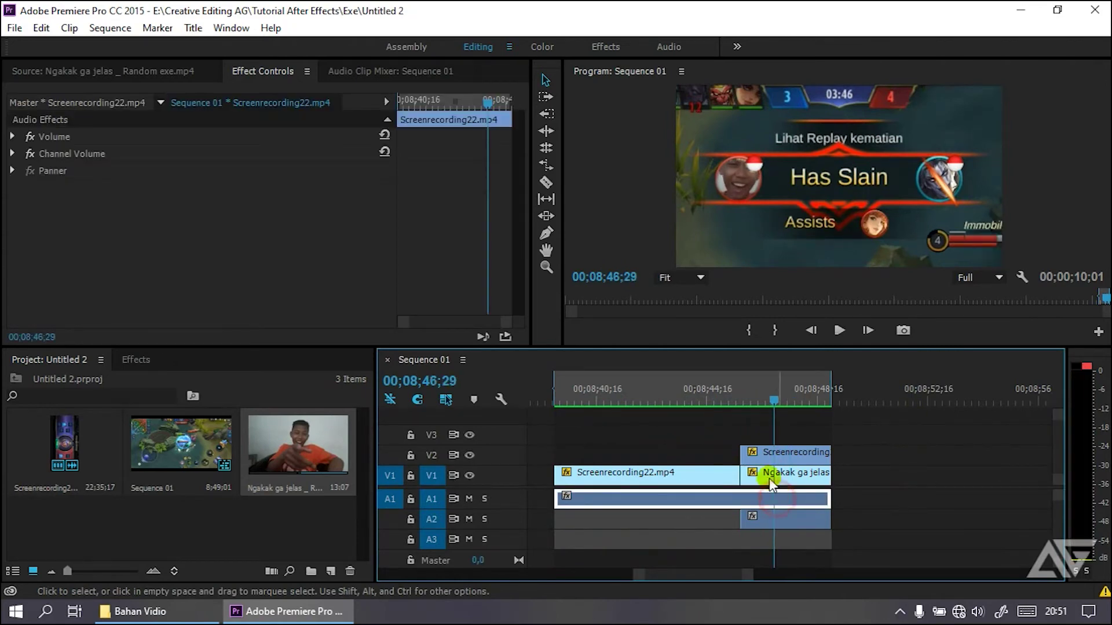
pyautogui.moveTo(771, 402); pyautogui.dragTo(714, 404)
pyautogui.press('space')
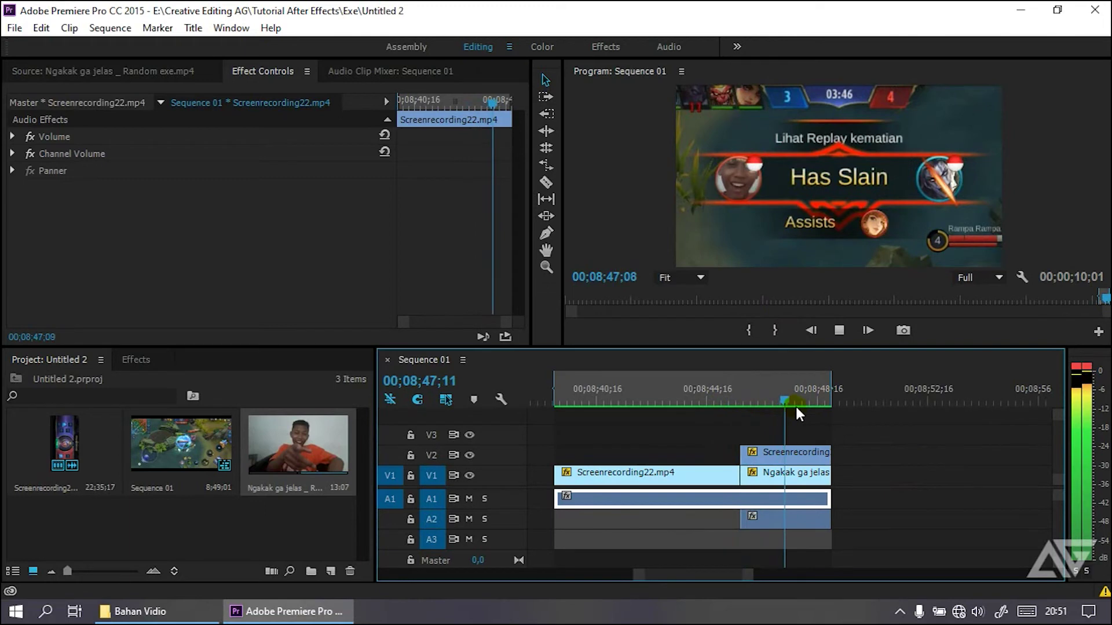
pyautogui.press('space')
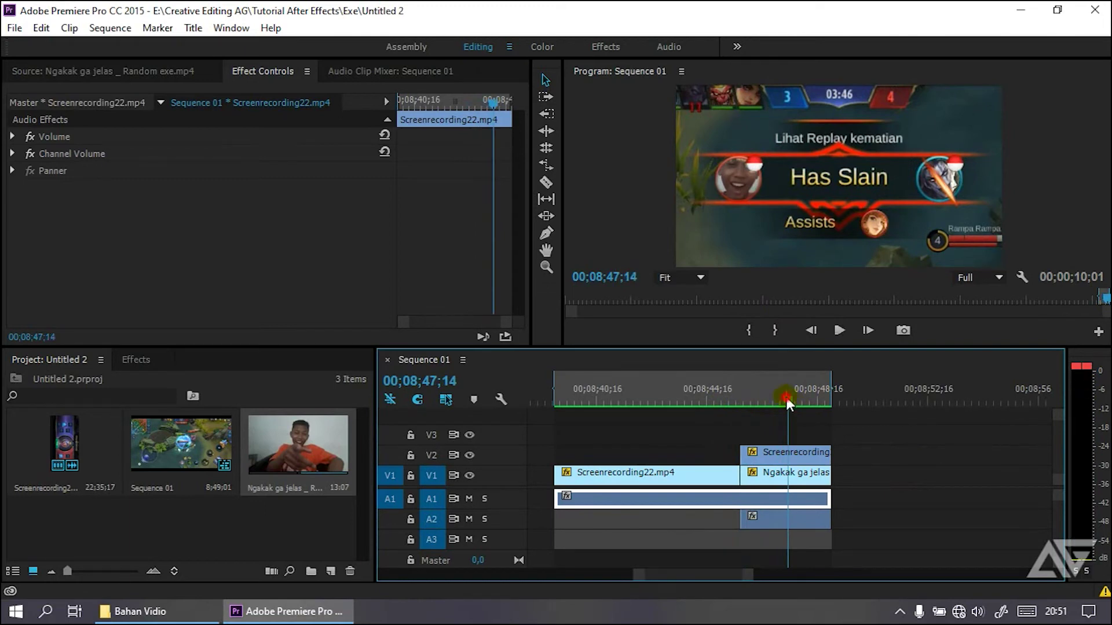
pyautogui.moveTo(787, 398); pyautogui.dragTo(780, 400)
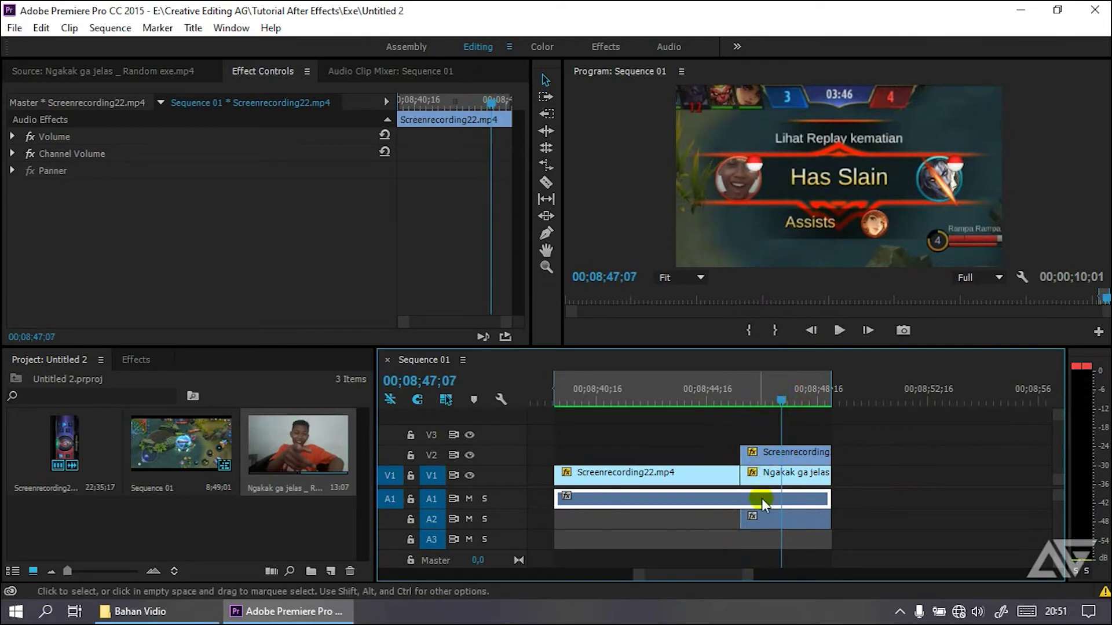
# - Cut the A1 gameplay audio at the meme's start with the Razor tool
pyautogui.click(545, 185)
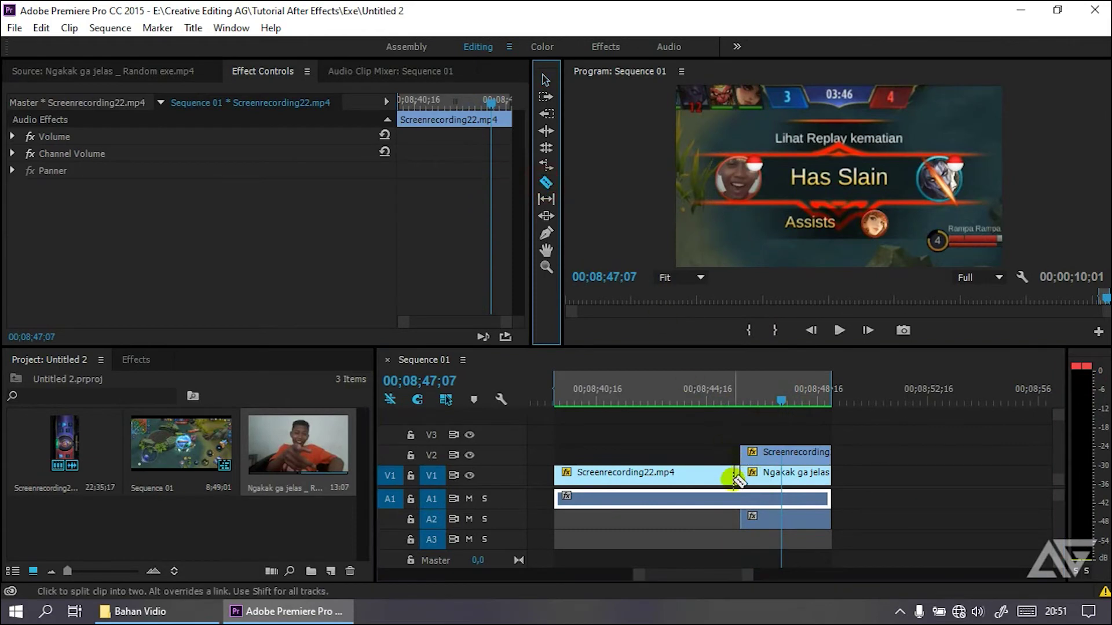
pyautogui.click(740, 500)
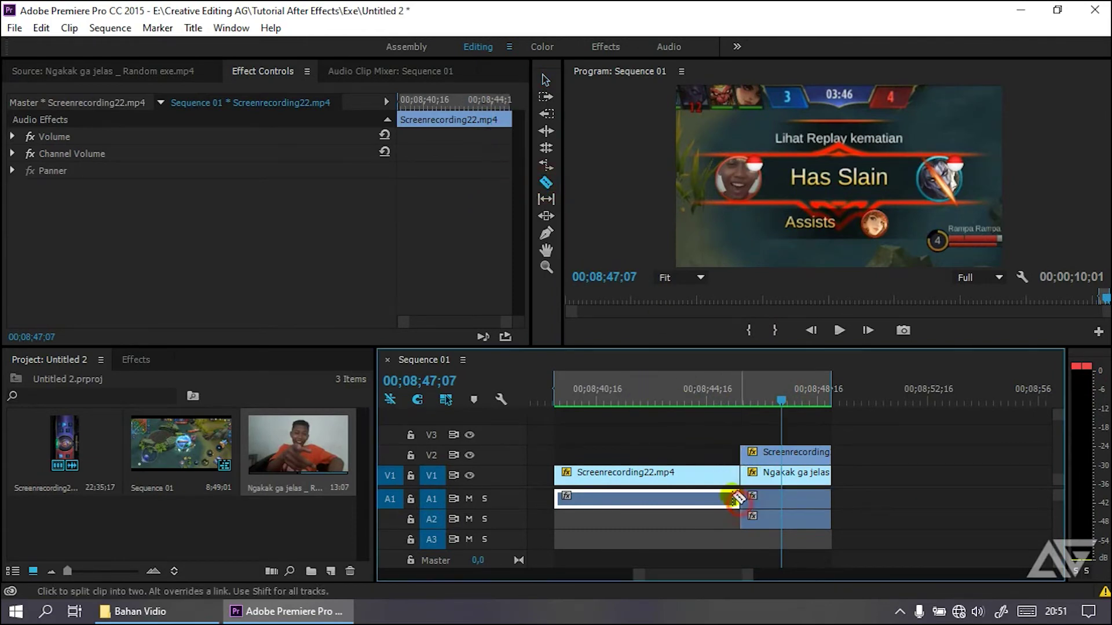
pyautogui.click(545, 80)
pyautogui.click(767, 503)
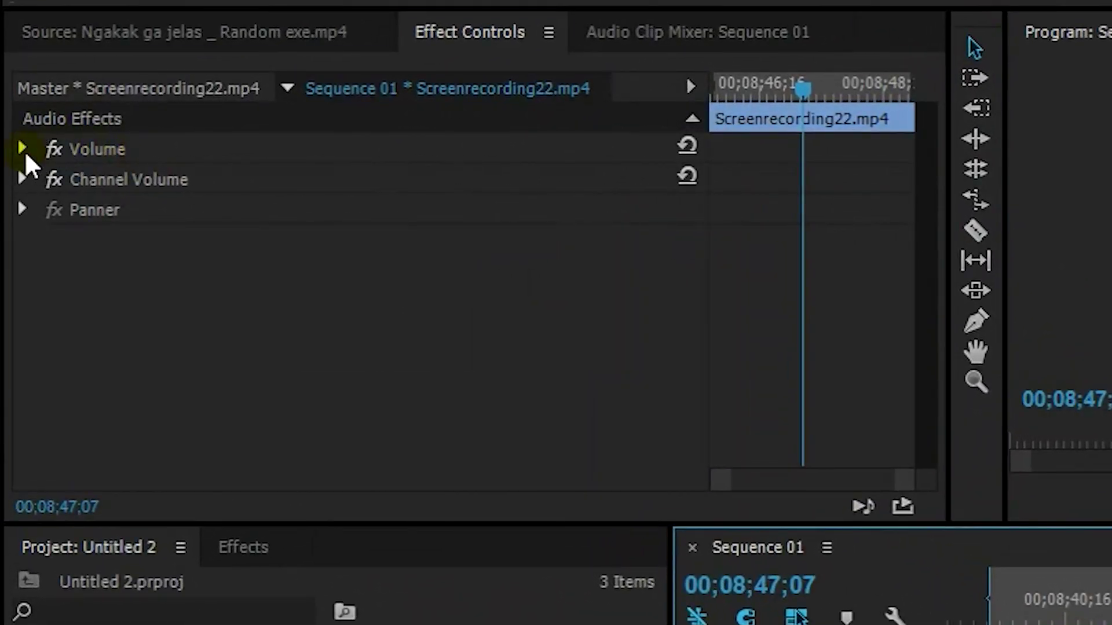
# - Drop the second A1 audio part's Volume Level to -5 dB and play it back
pyautogui.click(22, 149)
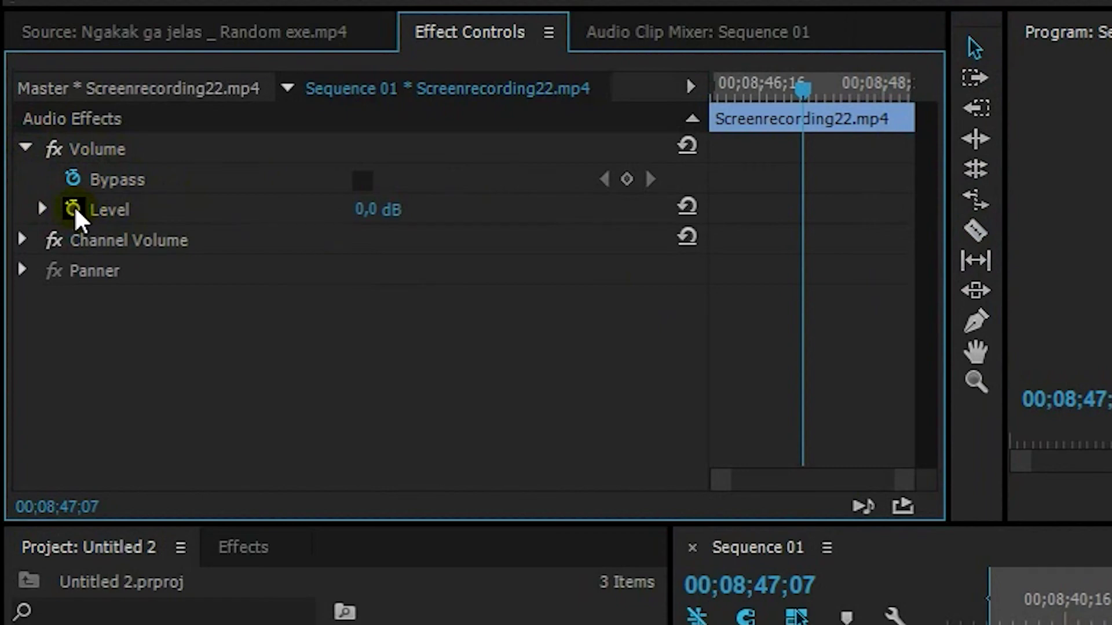
pyautogui.click(378, 210)
pyautogui.write('-')
pyautogui.press('Return')
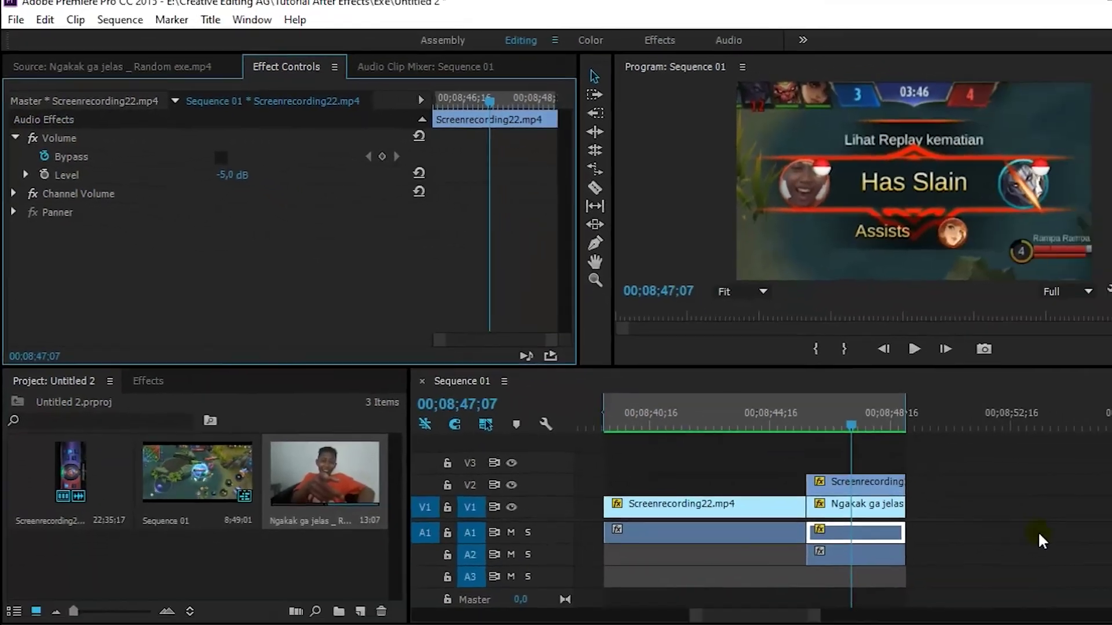
pyautogui.click(954, 495)
pyautogui.click(732, 404)
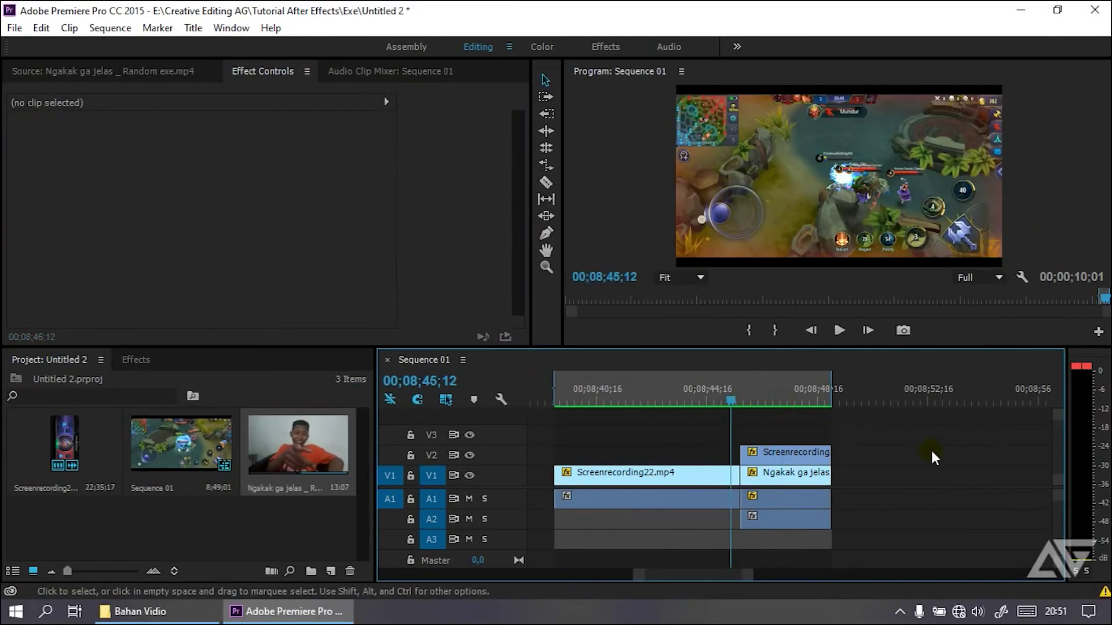
pyautogui.press('space')
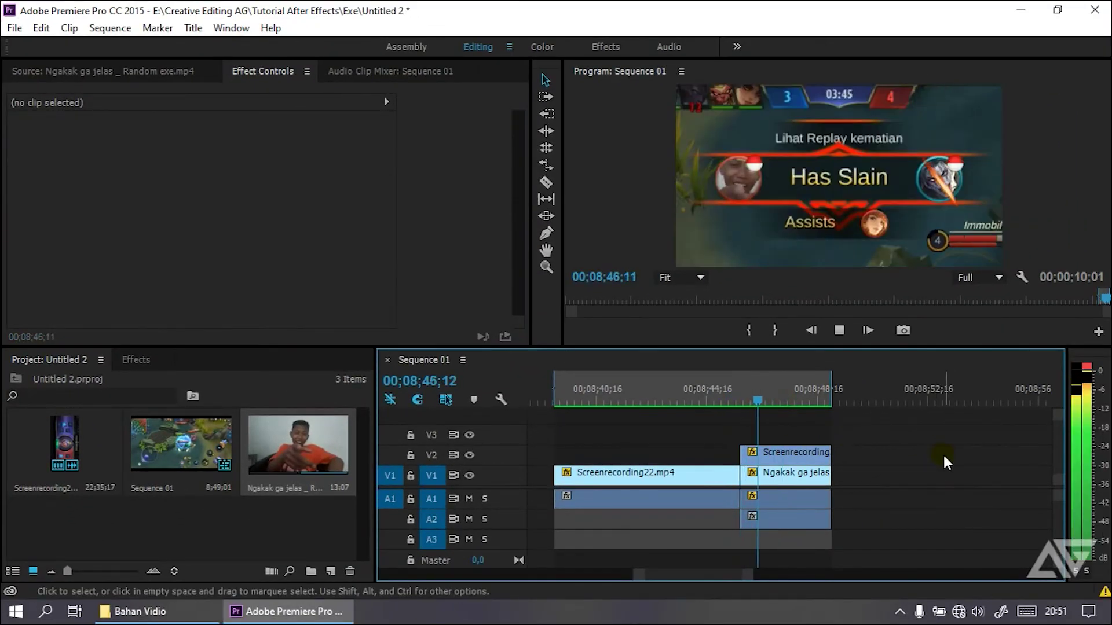
# - Lower that audio part's Level further to -10 dB and replay to check
pyautogui.click(757, 400)
pyautogui.click(759, 498)
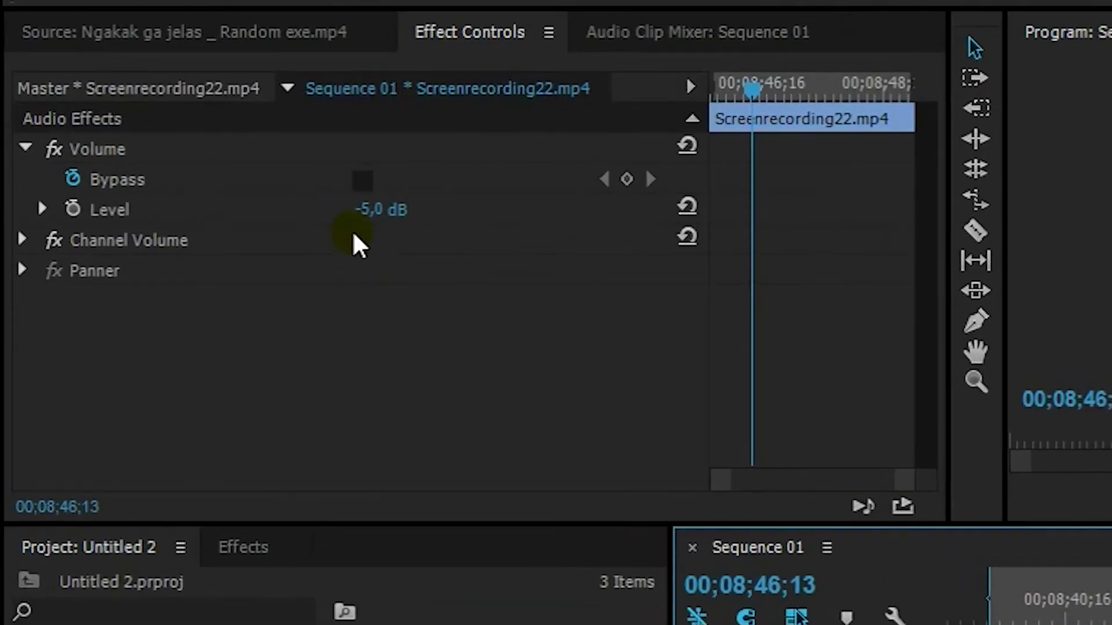
pyautogui.click(379, 210)
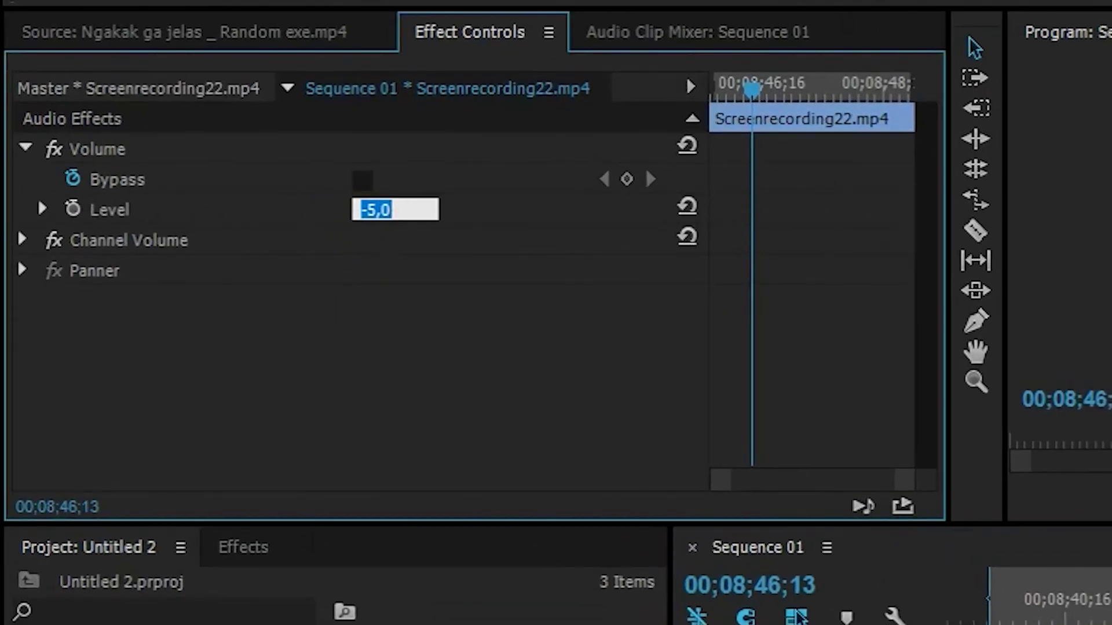
pyautogui.press('Return')
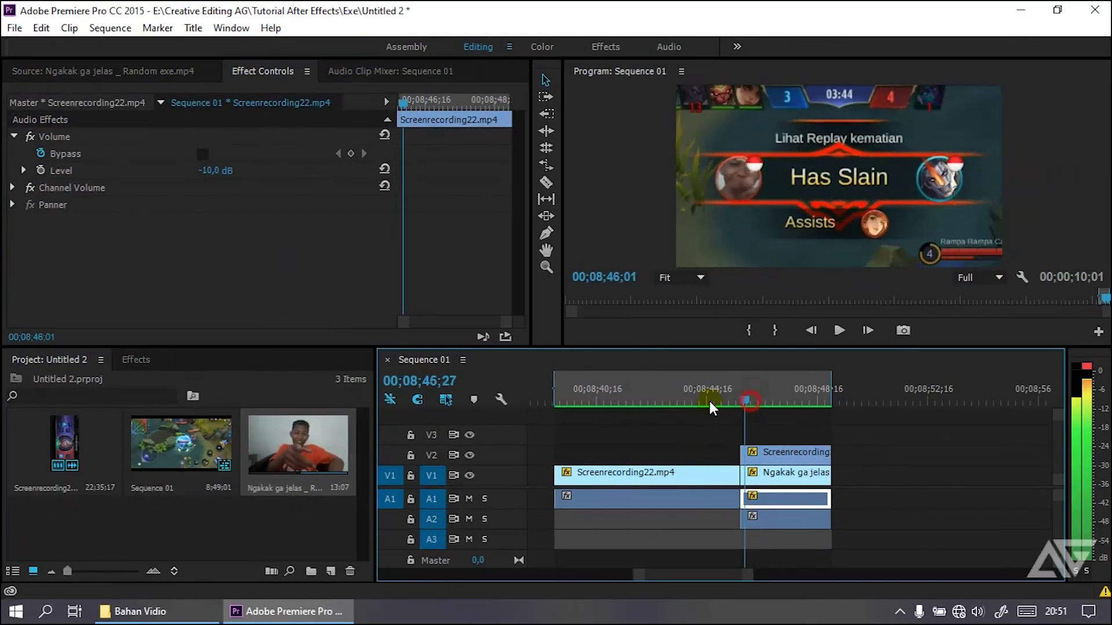
pyautogui.click(710, 402)
pyautogui.press('space')
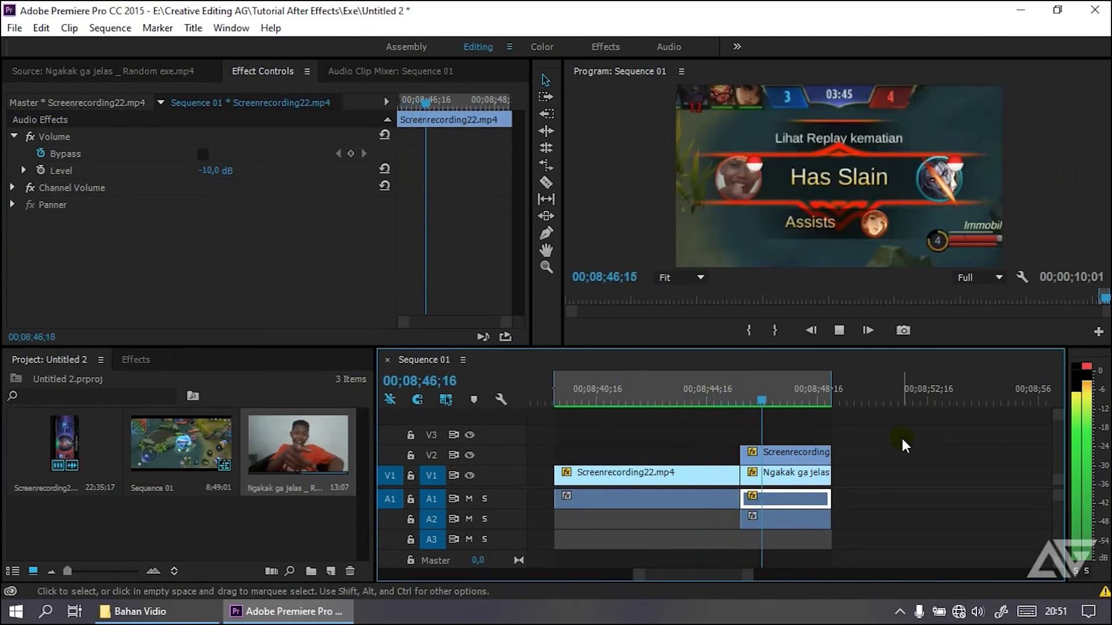
pyautogui.press('space')
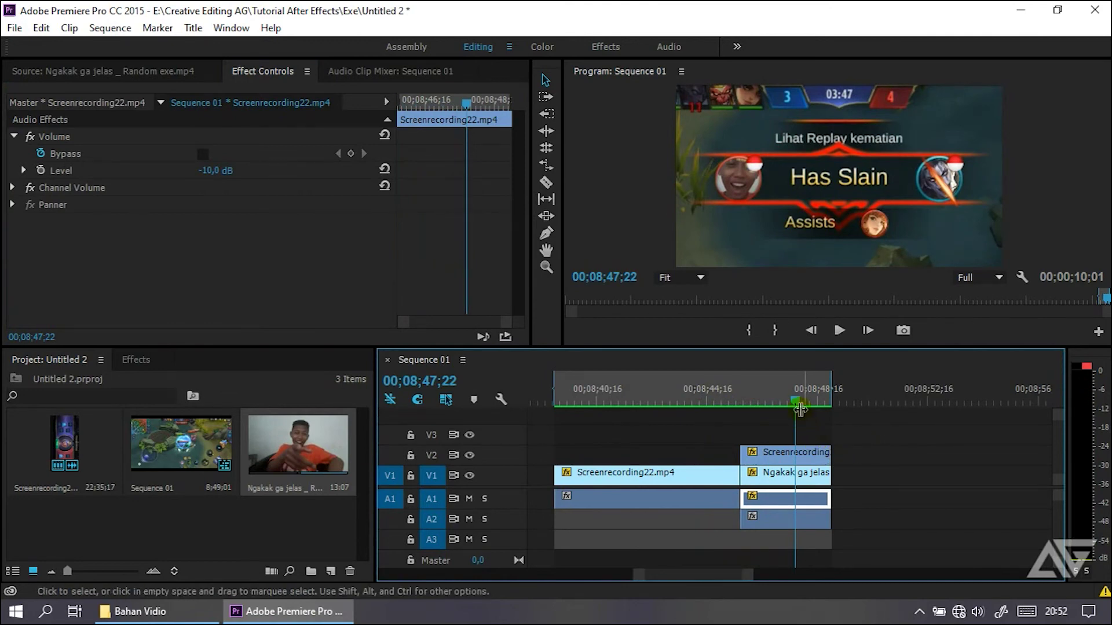
pyautogui.moveTo(797, 404)
pyautogui.mouseDown()
pyautogui.moveTo(746, 401)
pyautogui.moveTo(783, 402)
pyautogui.mouseUp()
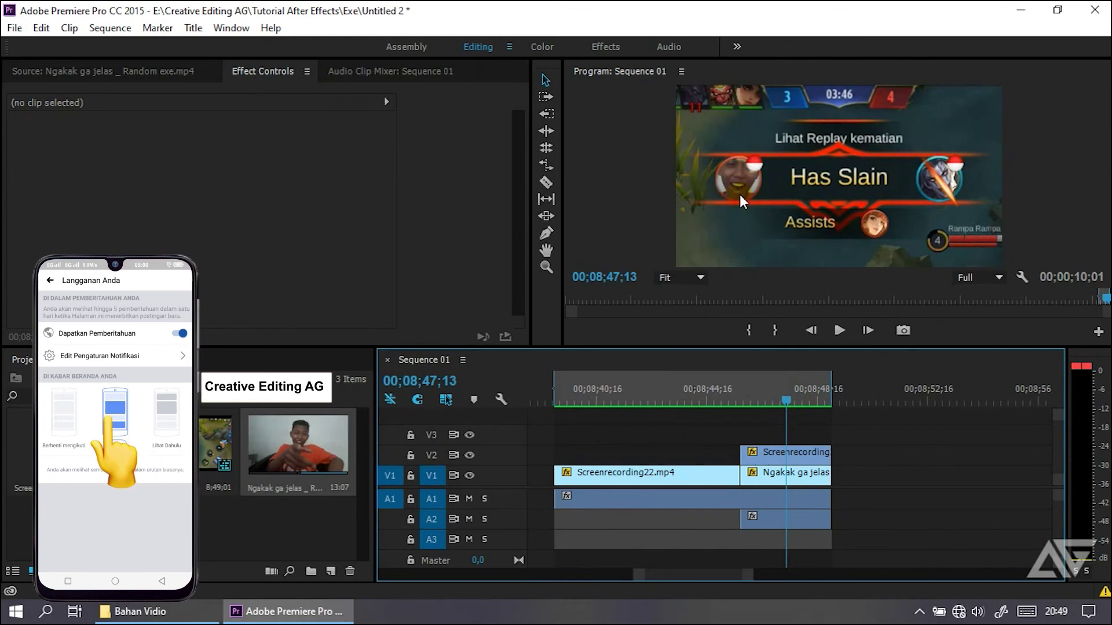
pyautogui.moveTo(787, 402)
pyautogui.mouseDown()
pyautogui.moveTo(716, 416)
pyautogui.moveTo(763, 411)
pyautogui.mouseUp()
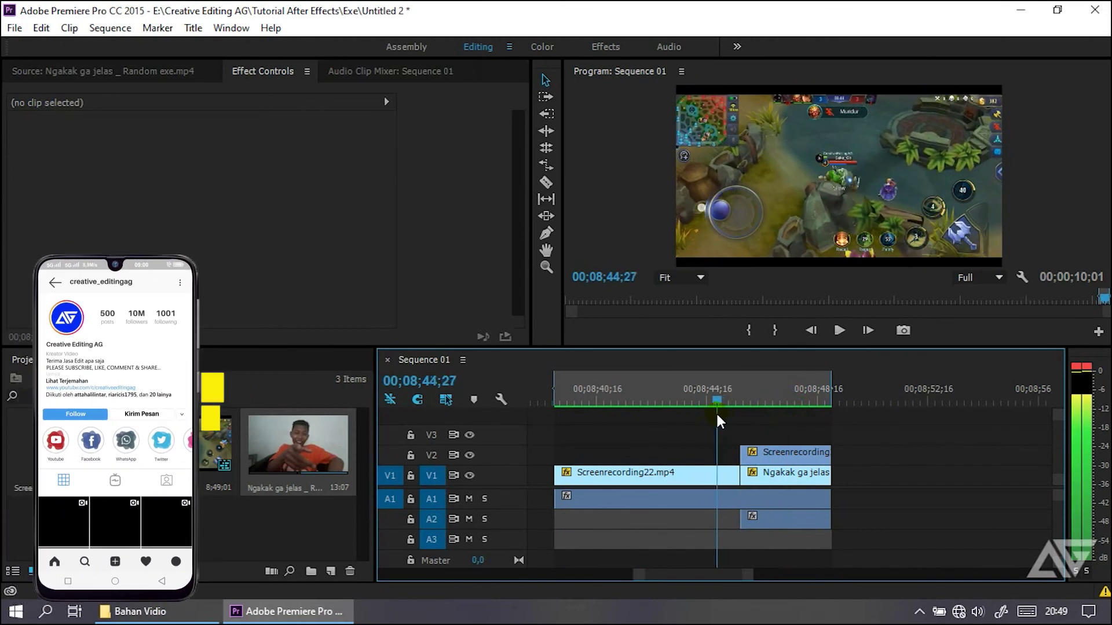
pyautogui.click(775, 418)
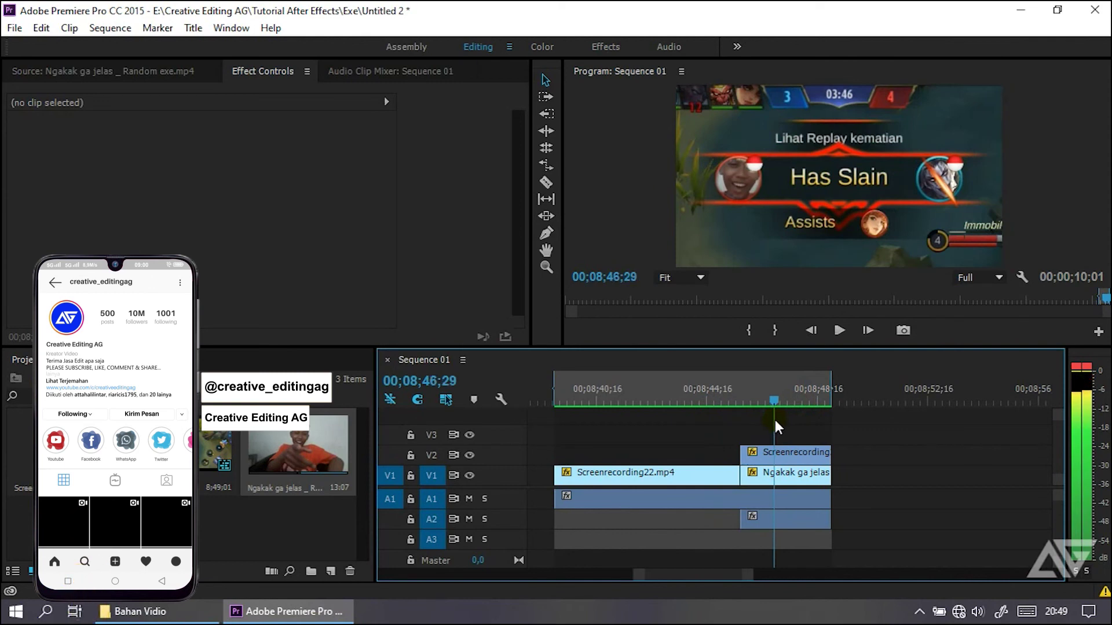
pyautogui.moveTo(777, 400); pyautogui.dragTo(770, 402)
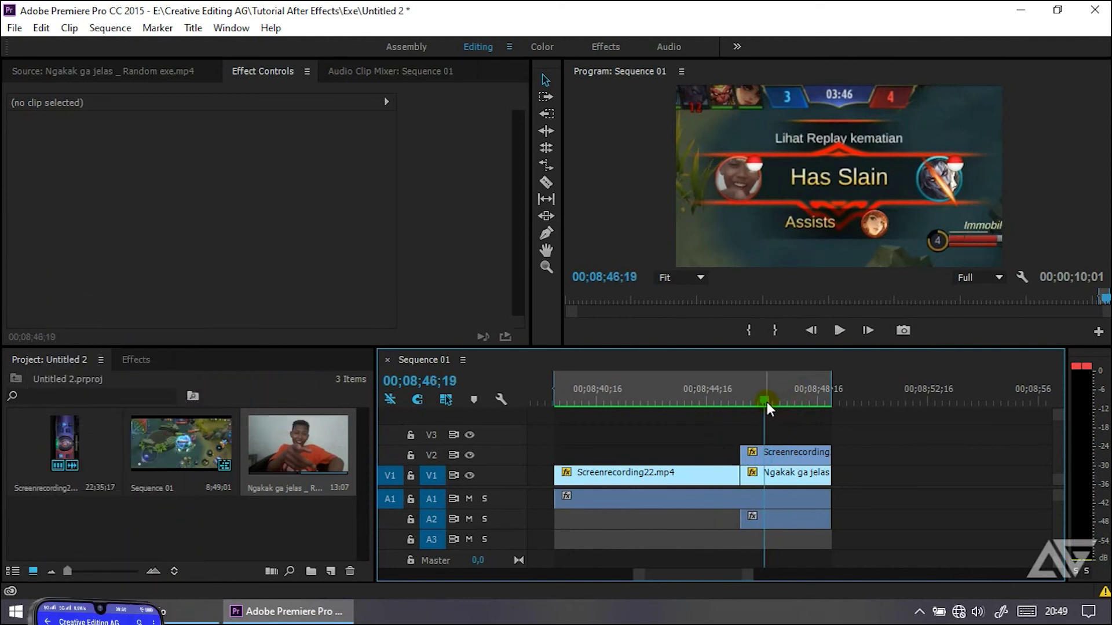
pyautogui.moveTo(766, 402); pyautogui.dragTo(757, 402)
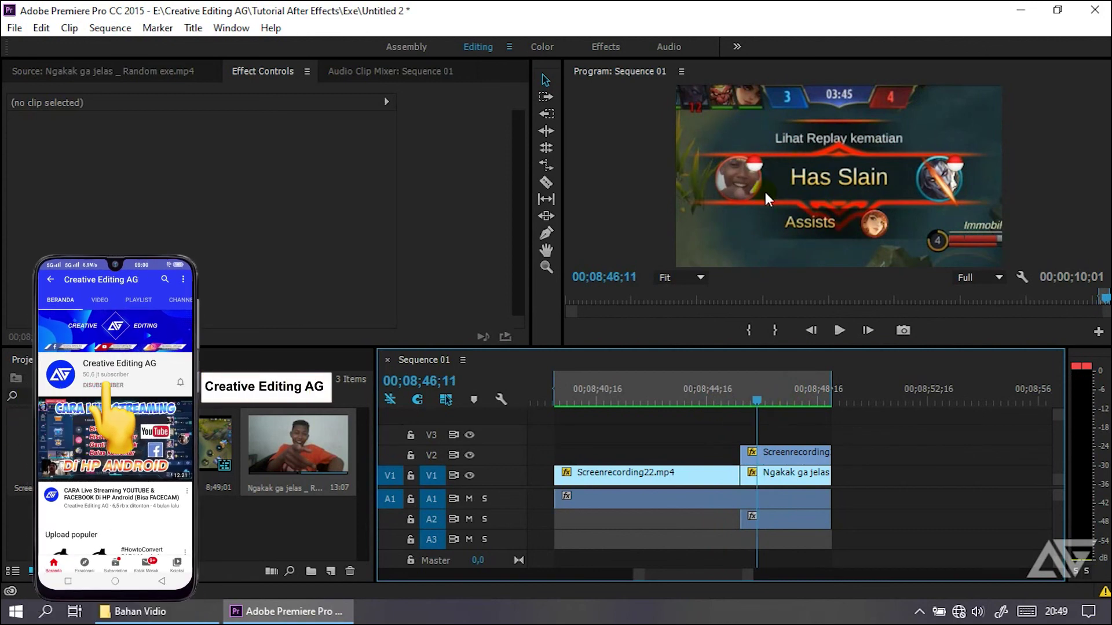